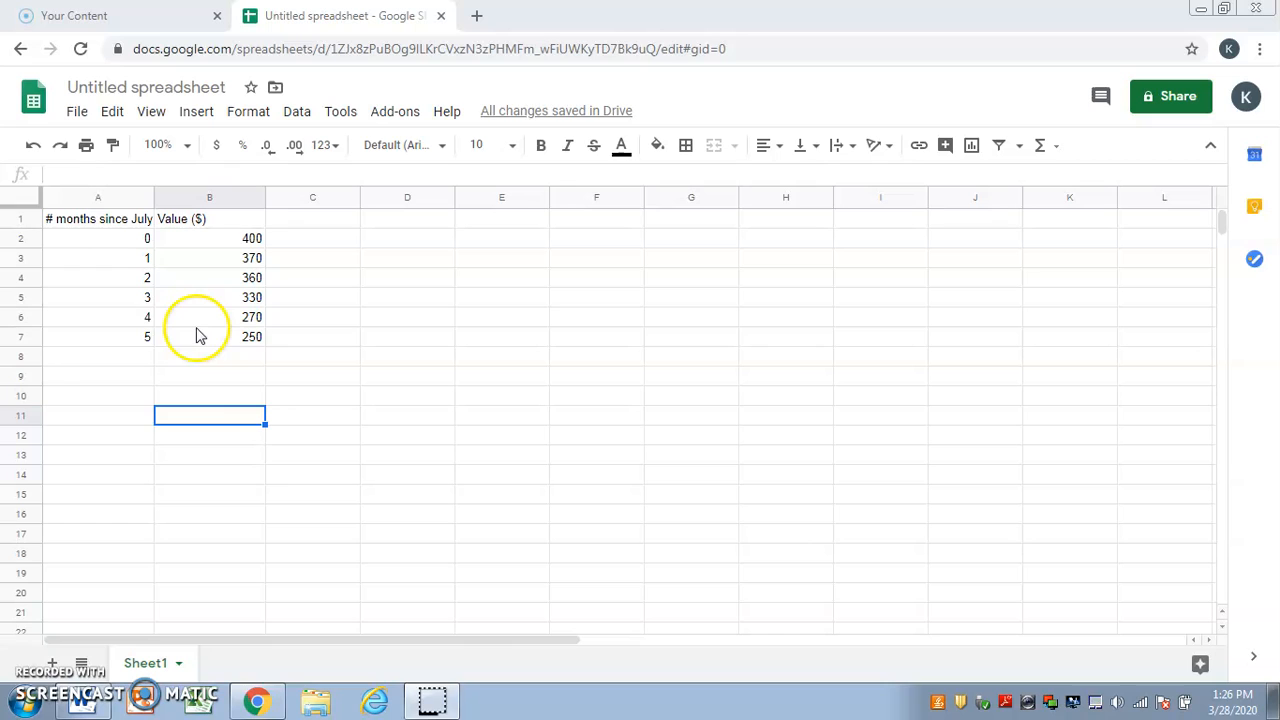
- Insert a chart from the data in A1:B7 and change its type to a scatter chart
left_click_drag(200, 337, 89, 222)
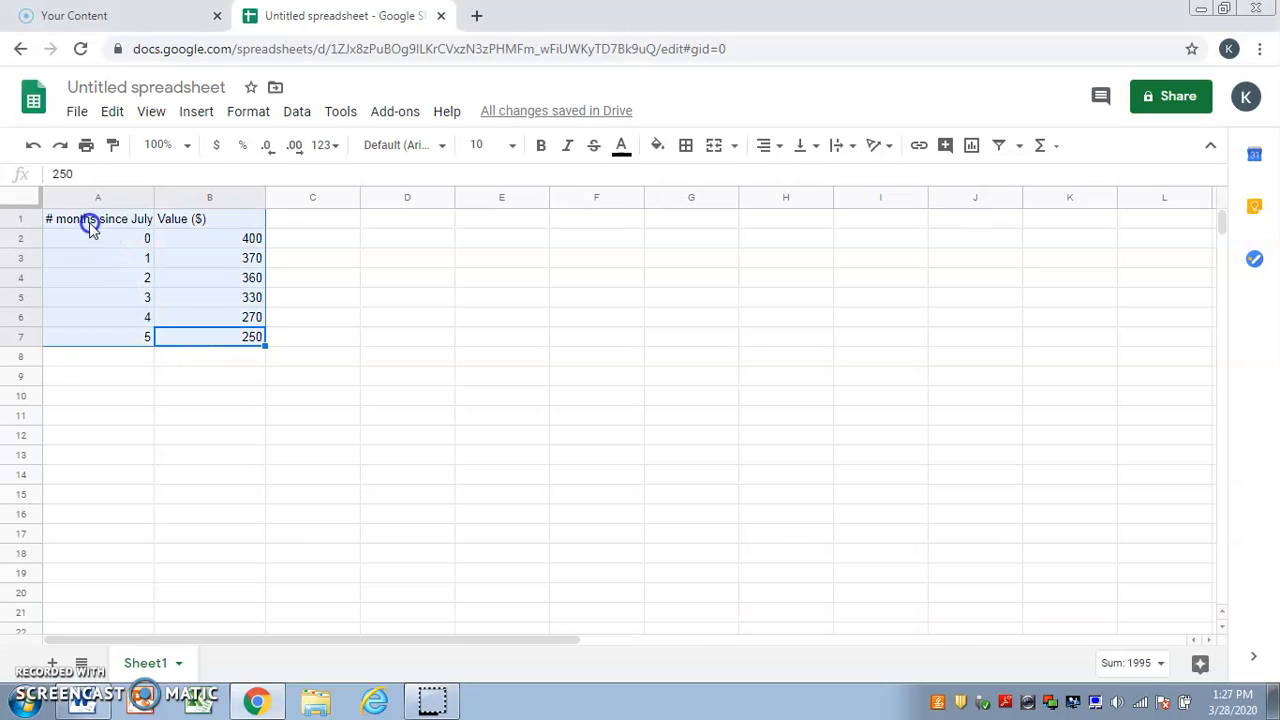
left_click(205, 118)
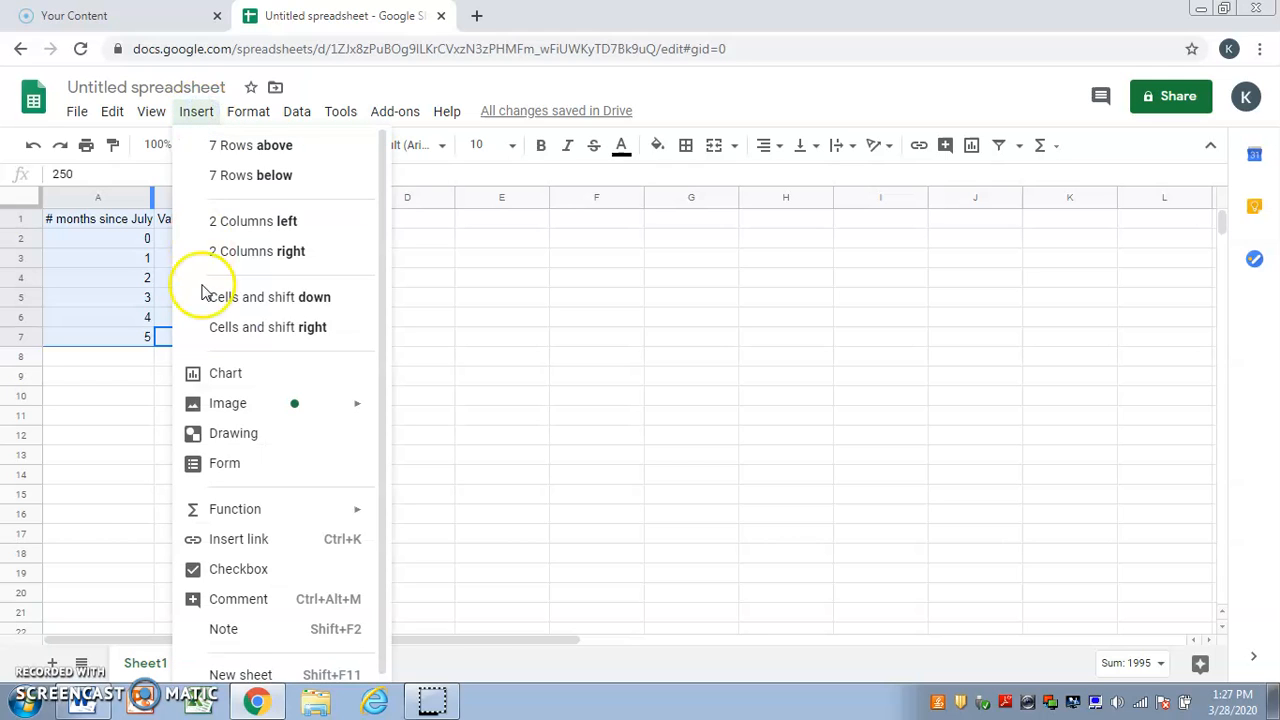
left_click(222, 373)
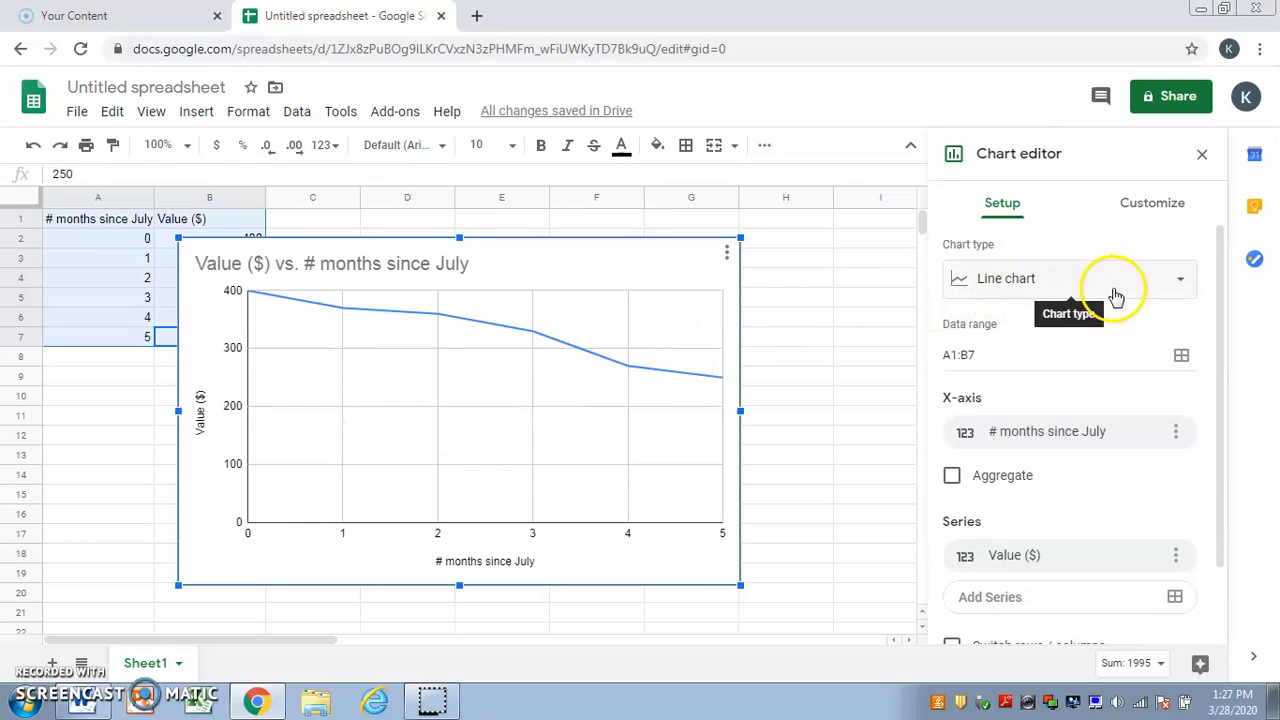
left_click(1175, 287)
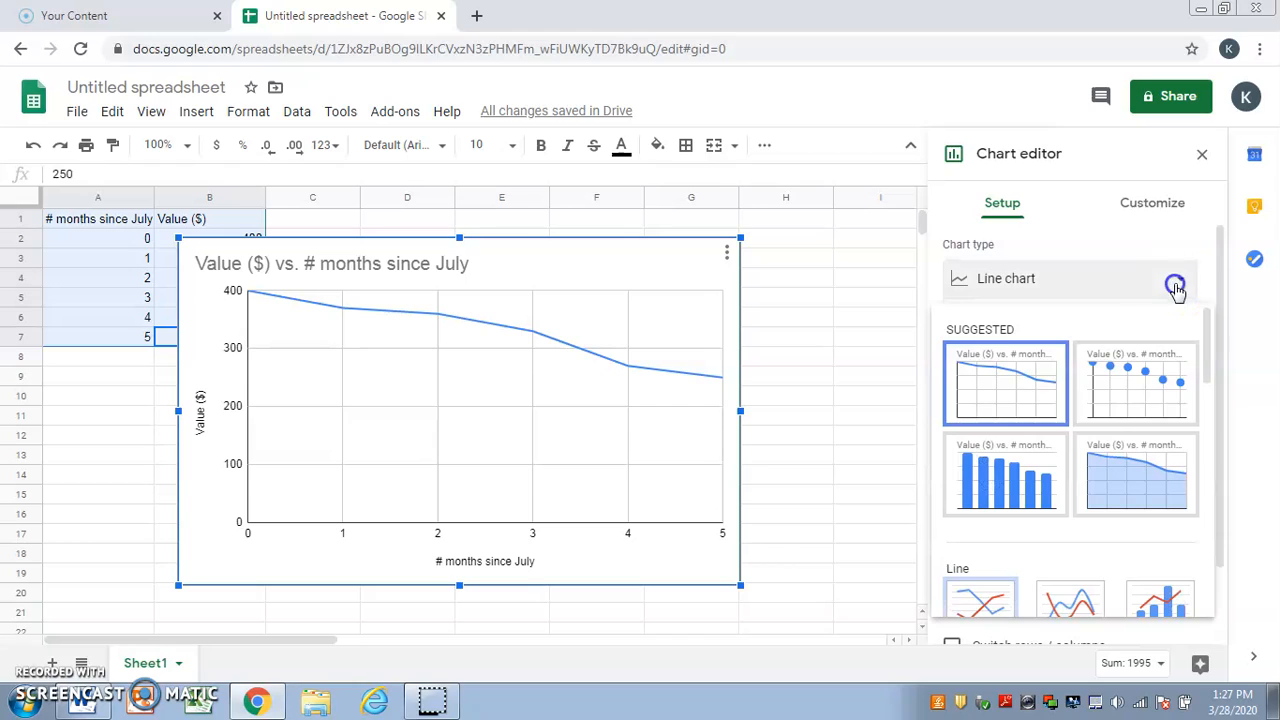
left_click(1143, 389)
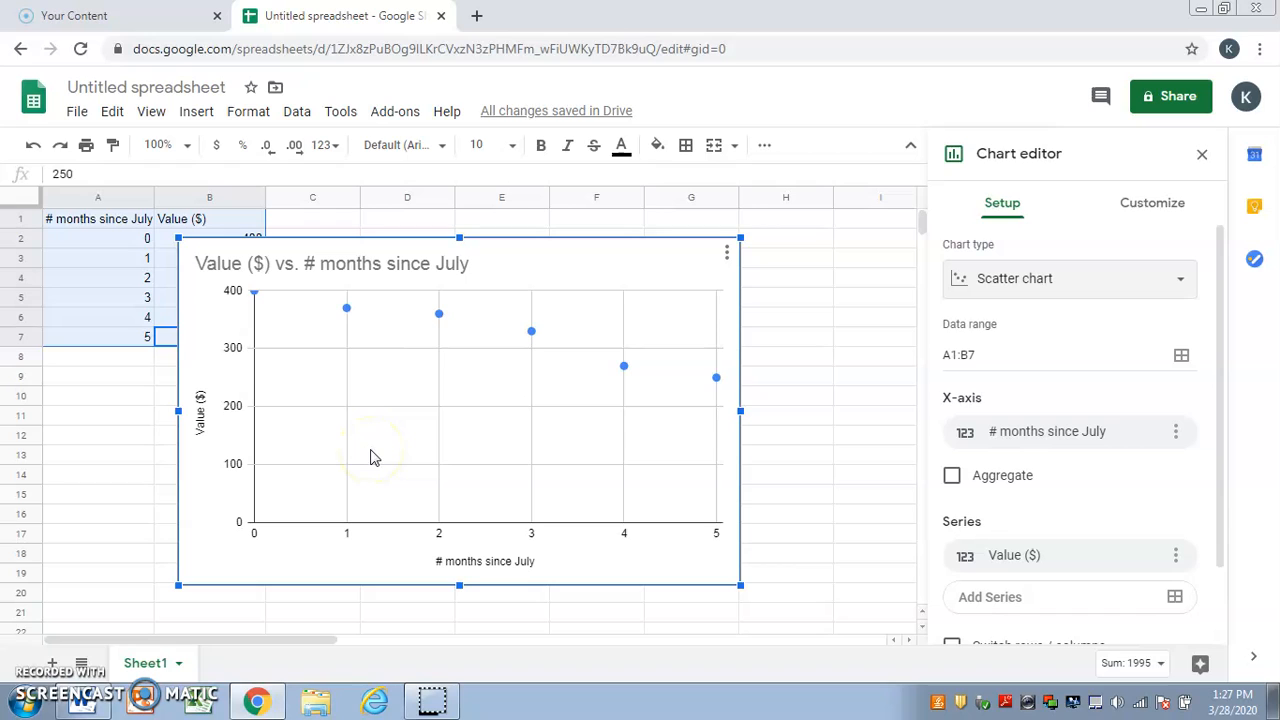
left_click(145, 473)
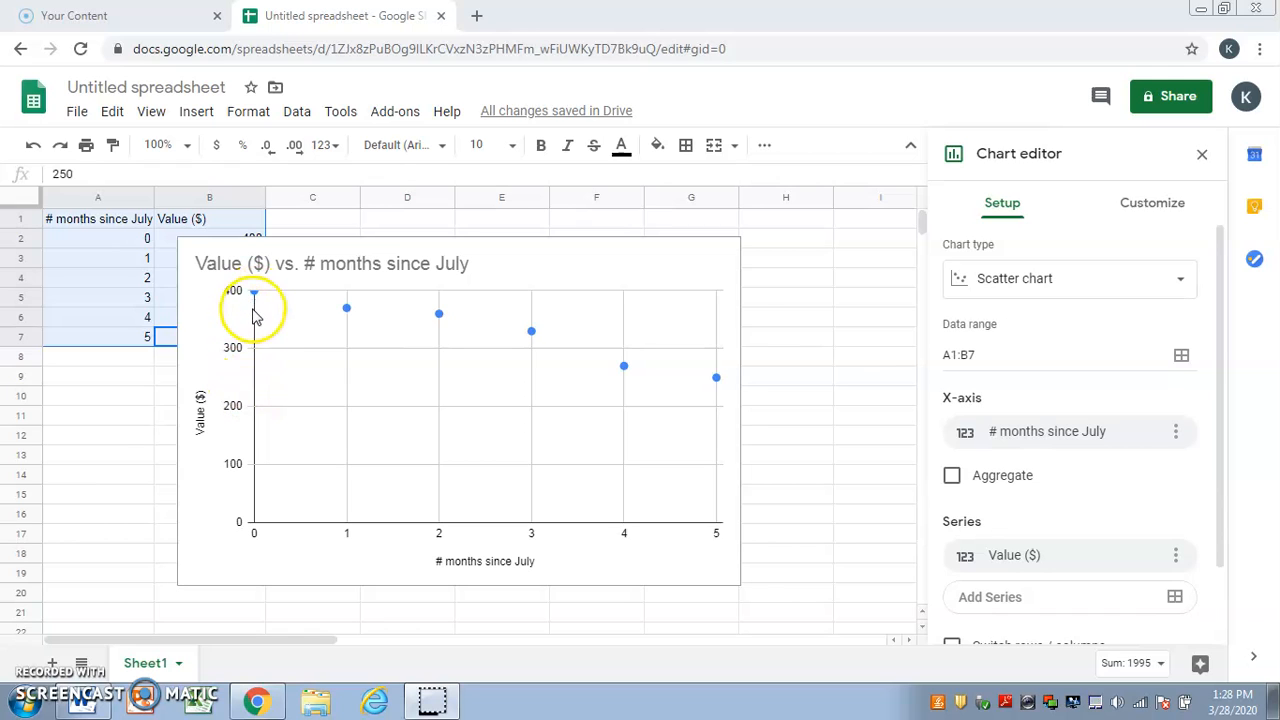
- Set the chart's vertical axis minimum to 0 and maximum to 450
left_click(1140, 204)
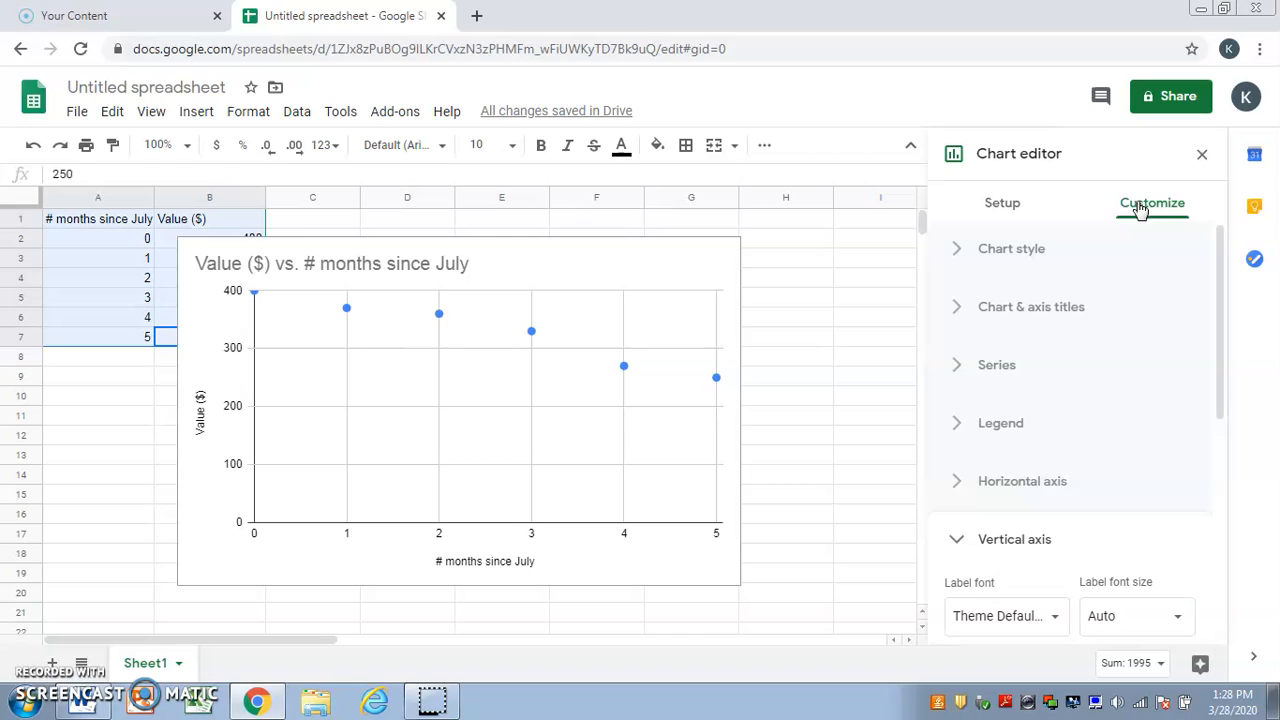
left_click(962, 540)
left_click(962, 540)
left_click(1218, 341)
left_click_drag(1218, 341, 1216, 500)
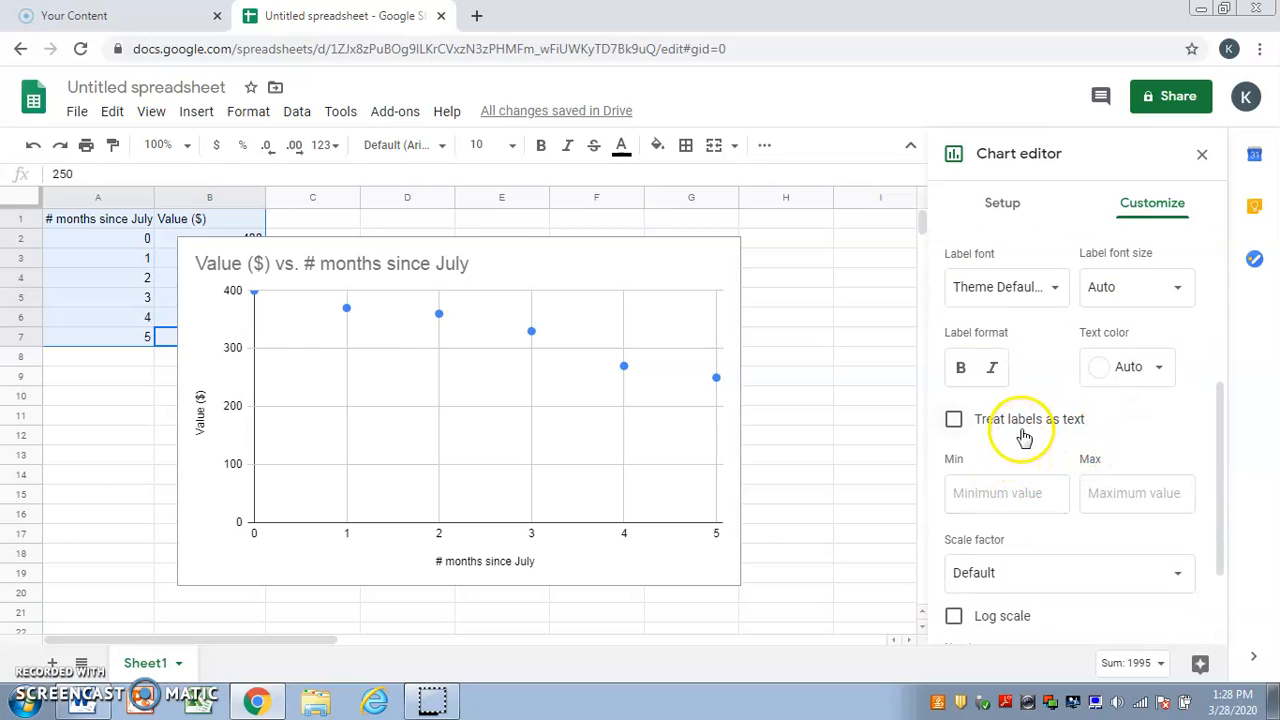
left_click(1038, 493)
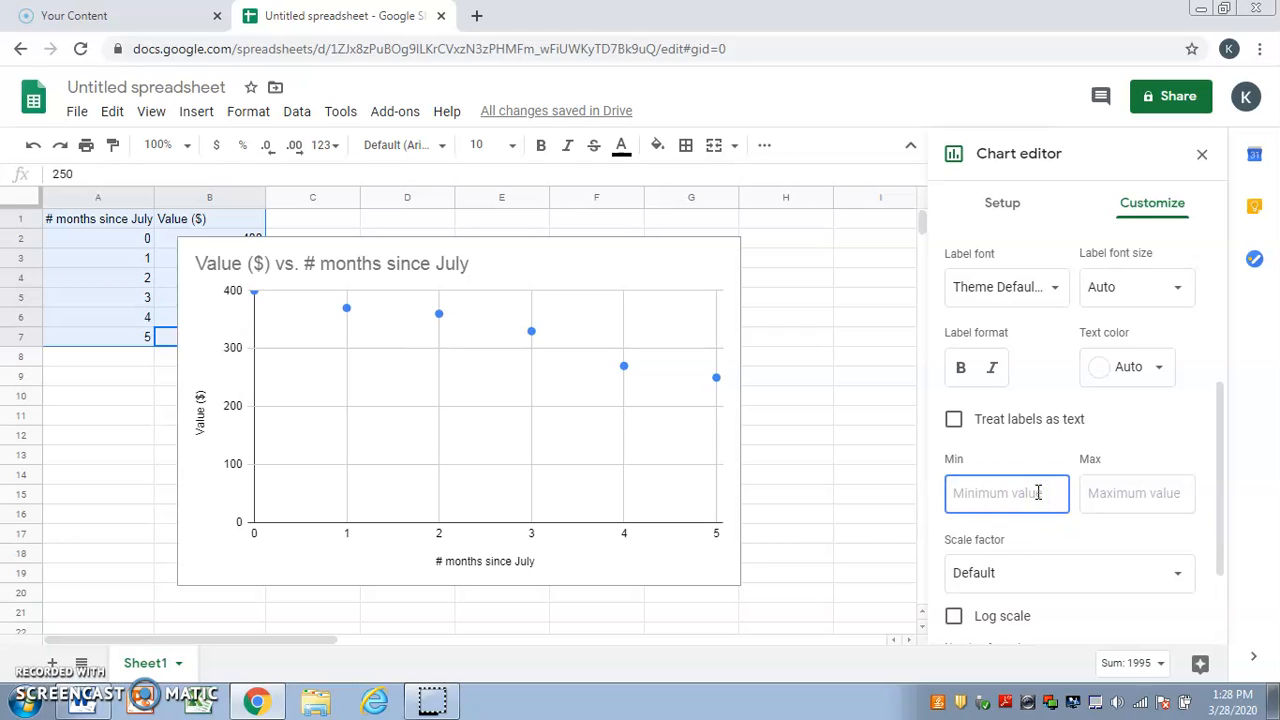
left_click(1108, 490)
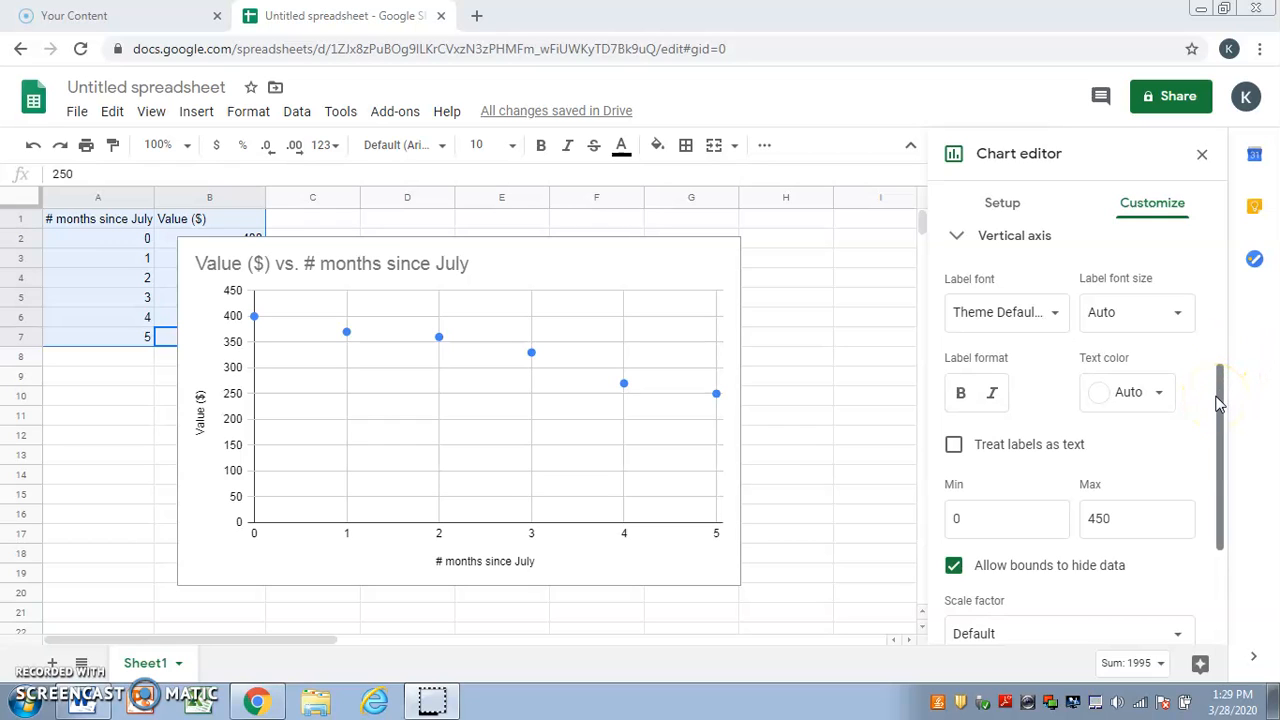
- Add a trendline to the chart's data series, keeping the Linear type
left_click_drag(1219, 400, 1225, 232)
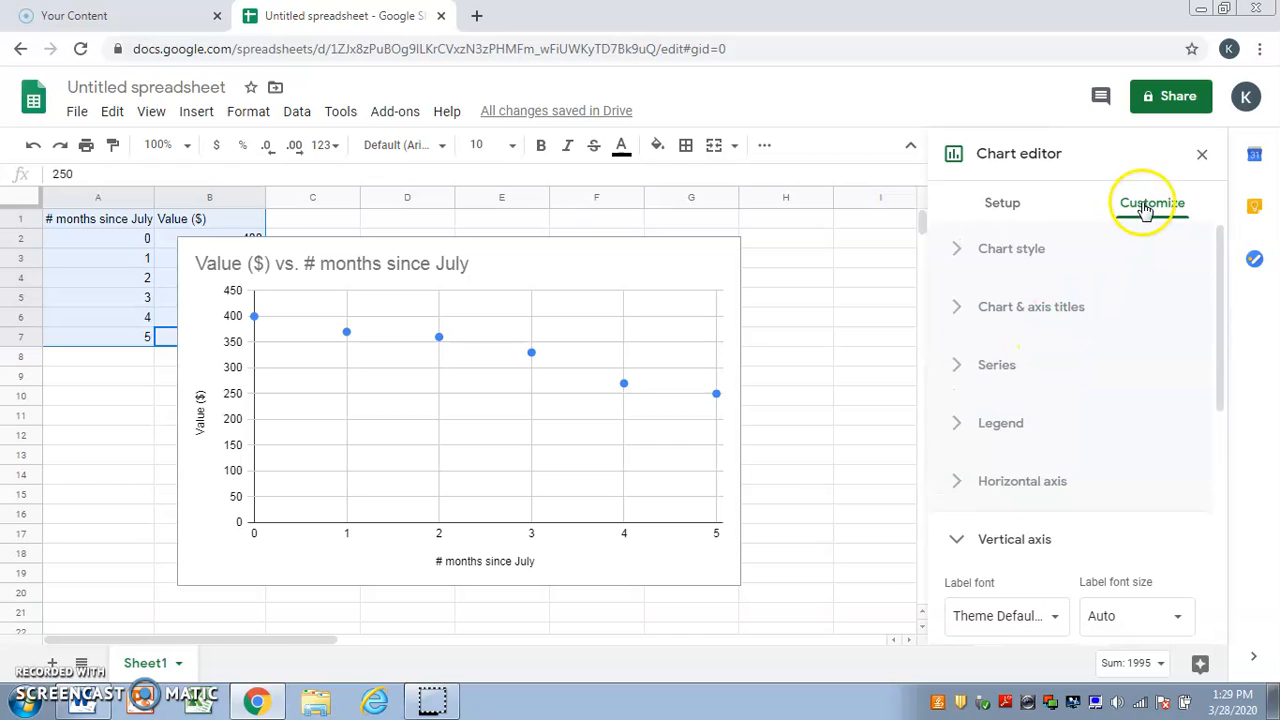
left_click(962, 369)
left_click_drag(1220, 326, 1222, 505)
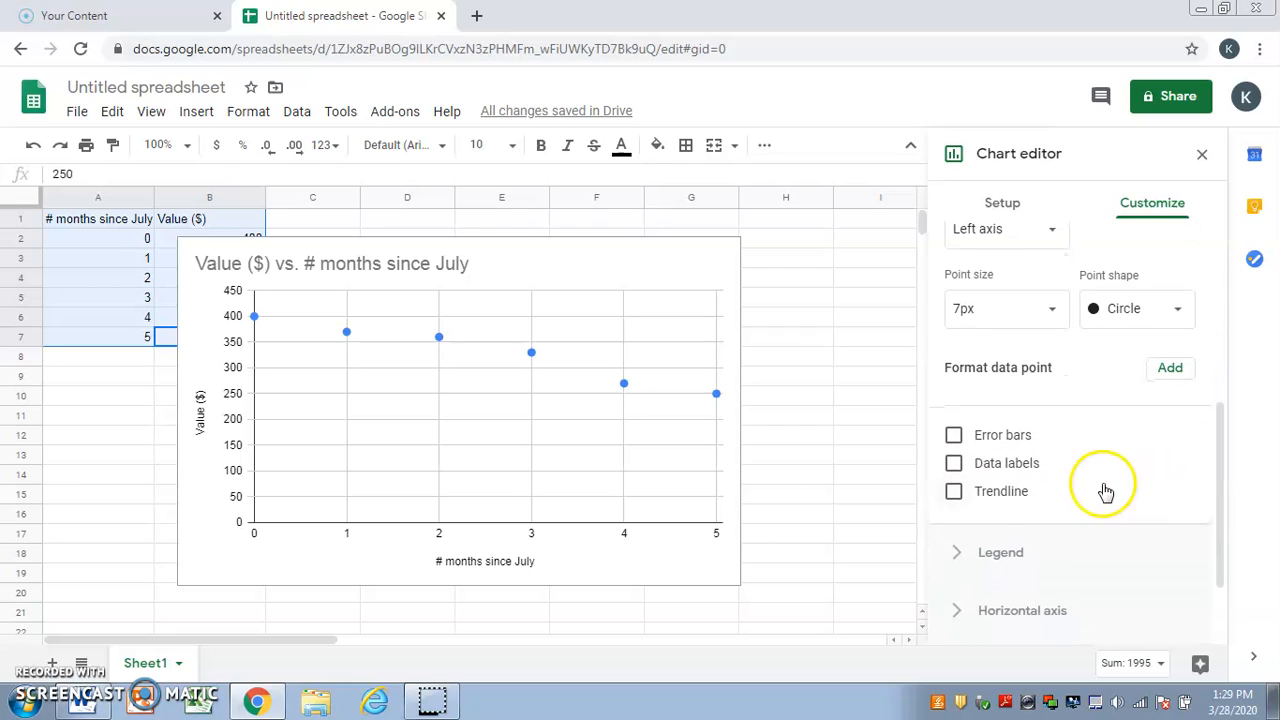
left_click(953, 493)
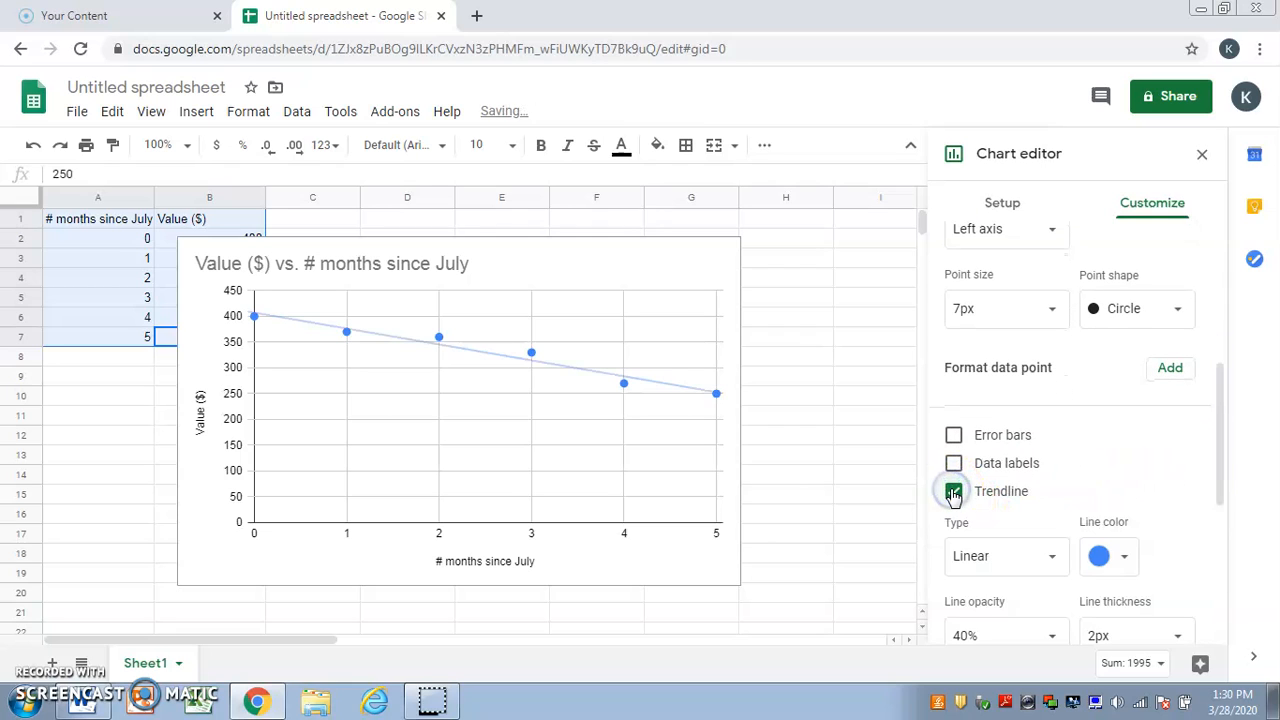
left_click_drag(1220, 429, 1200, 487)
left_click(1058, 386)
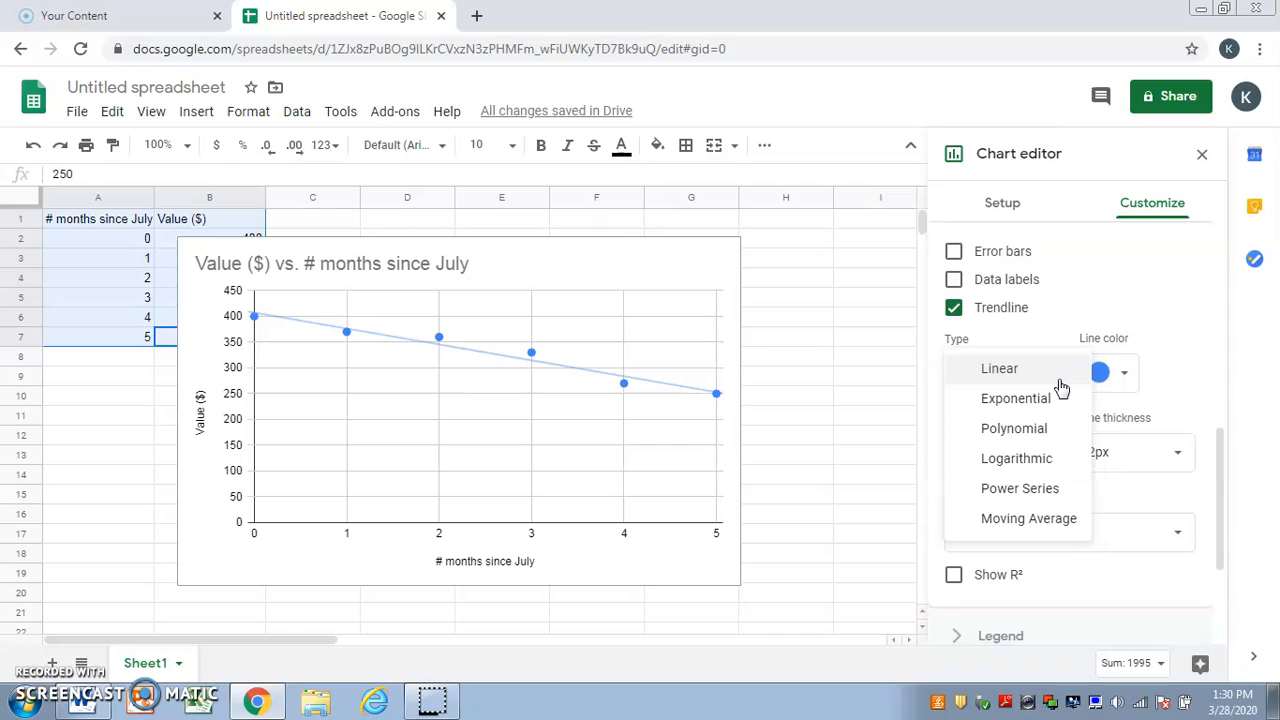
left_click(1058, 386)
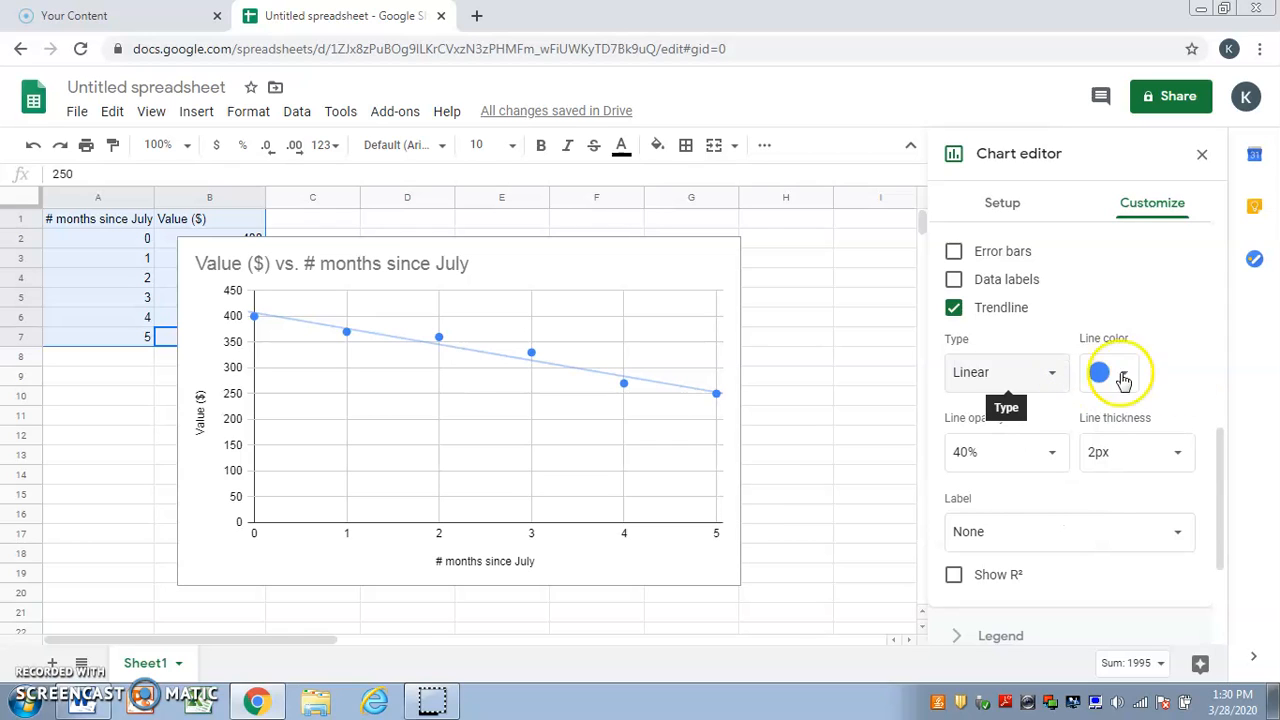
- Label the trendline with its equation and move the legend toward the right side of the chart, above the plot
left_click_drag(1218, 450, 1215, 485)
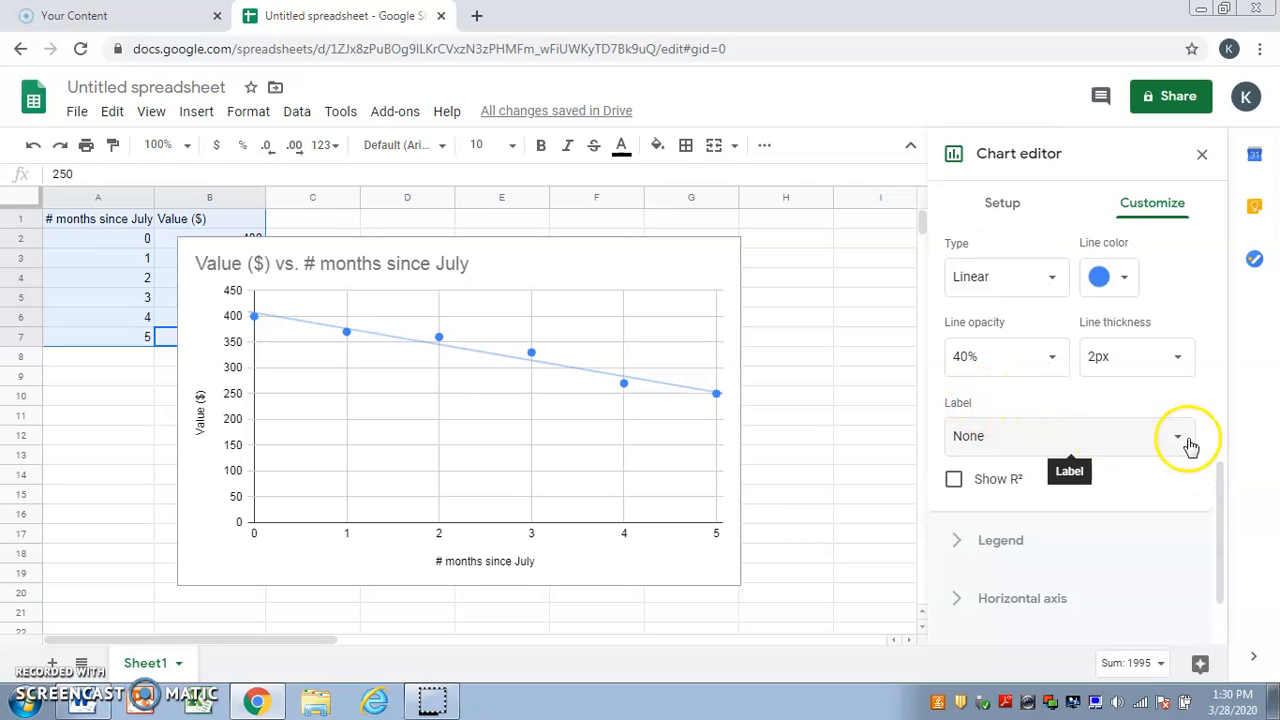
left_click(1183, 444)
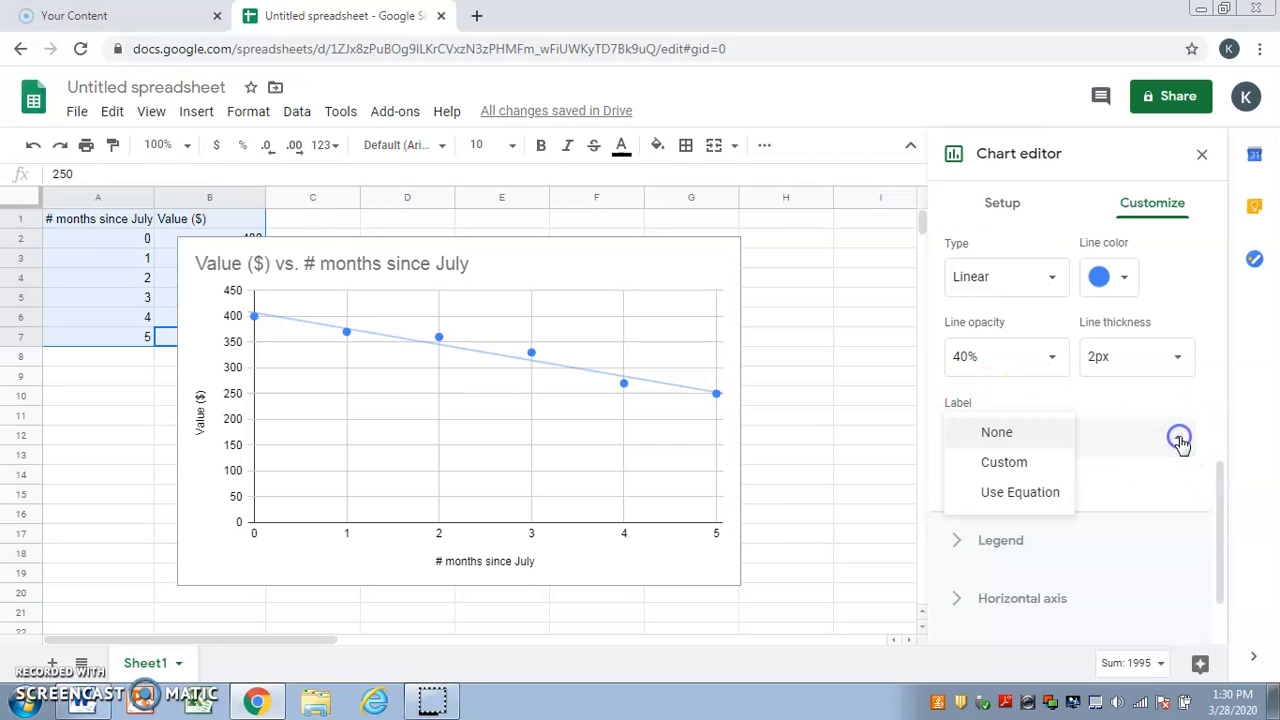
left_click(1034, 495)
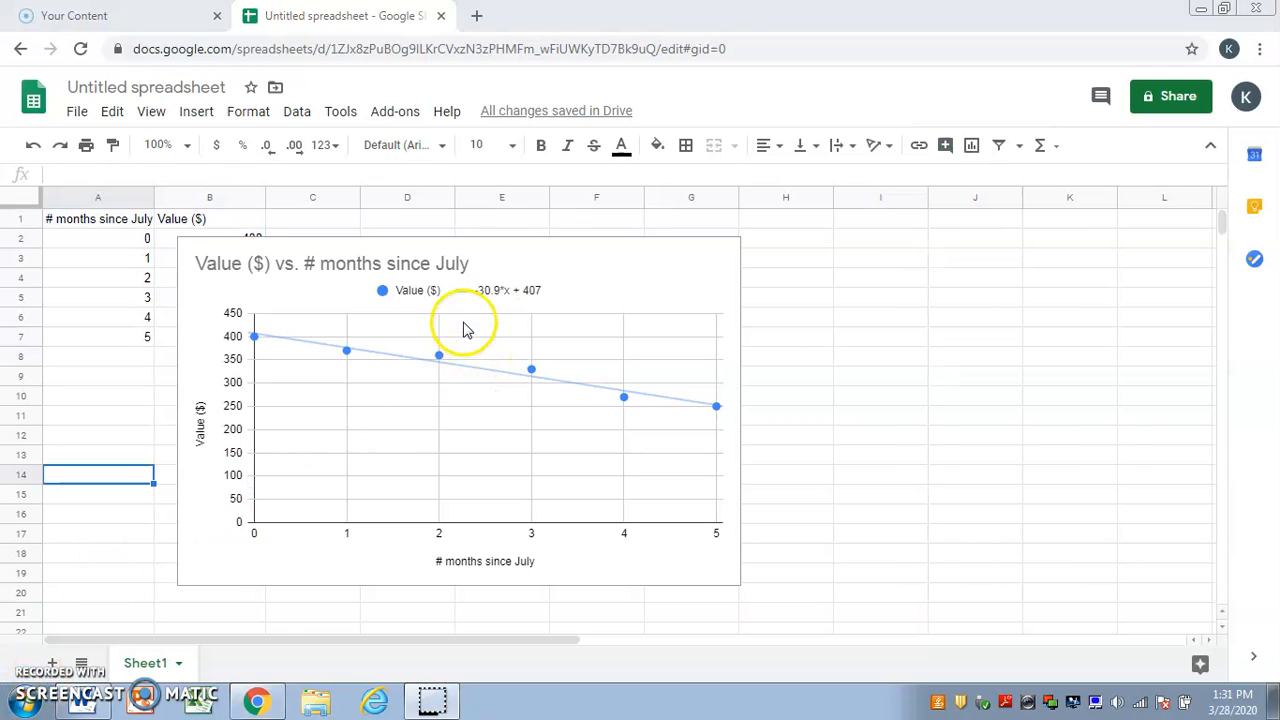
left_click(474, 297)
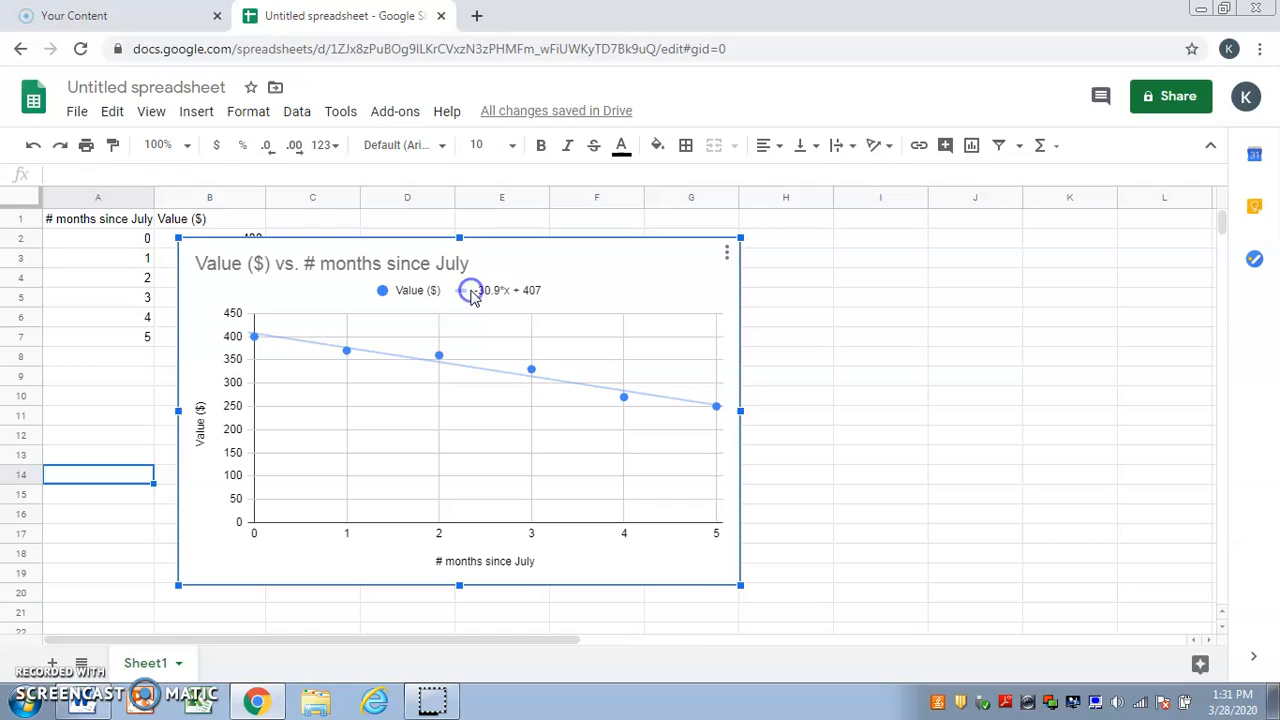
left_click_drag(474, 297, 563, 294)
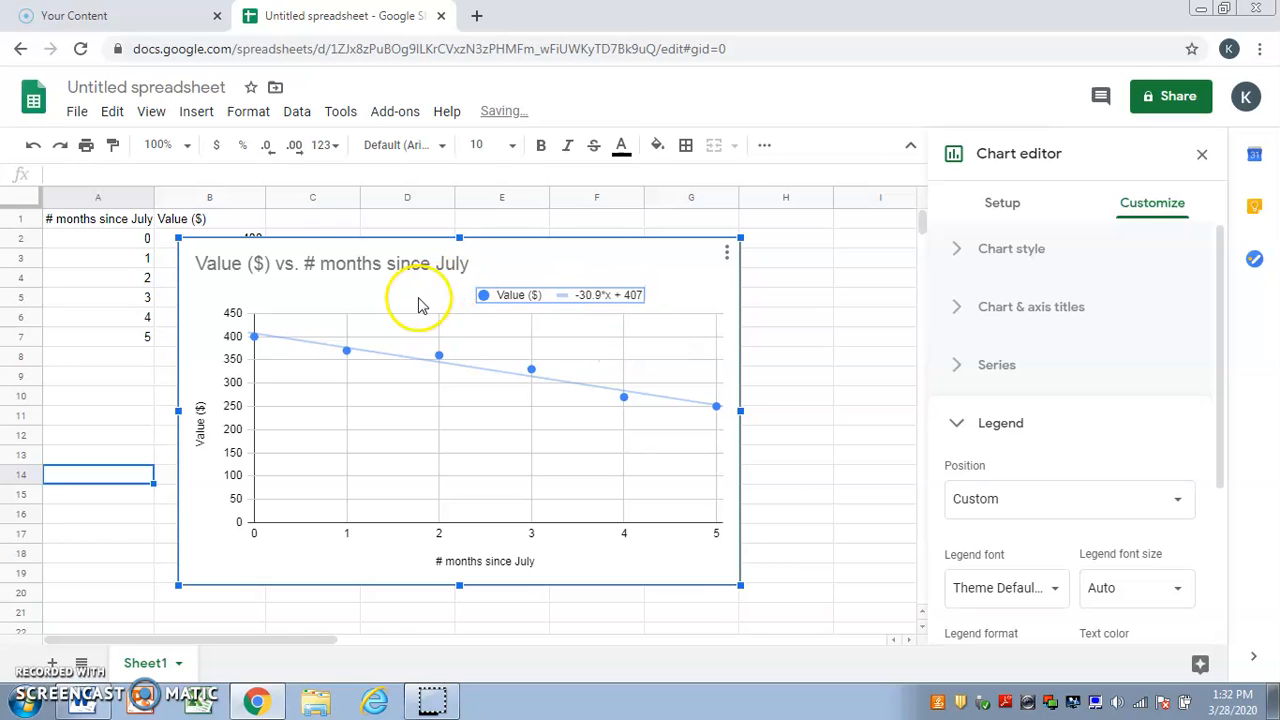
- Replace the chart title with "Value of iphone"
left_click(294, 277)
left_click(294, 272)
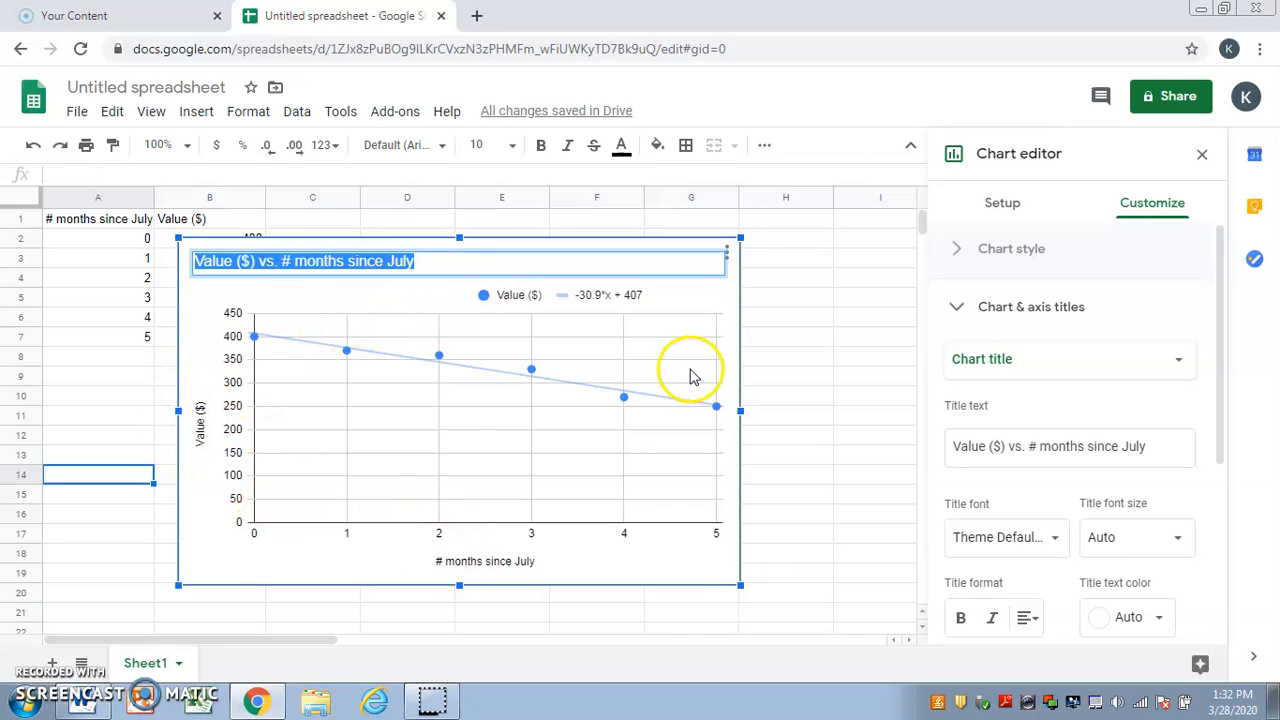
left_click(1148, 447)
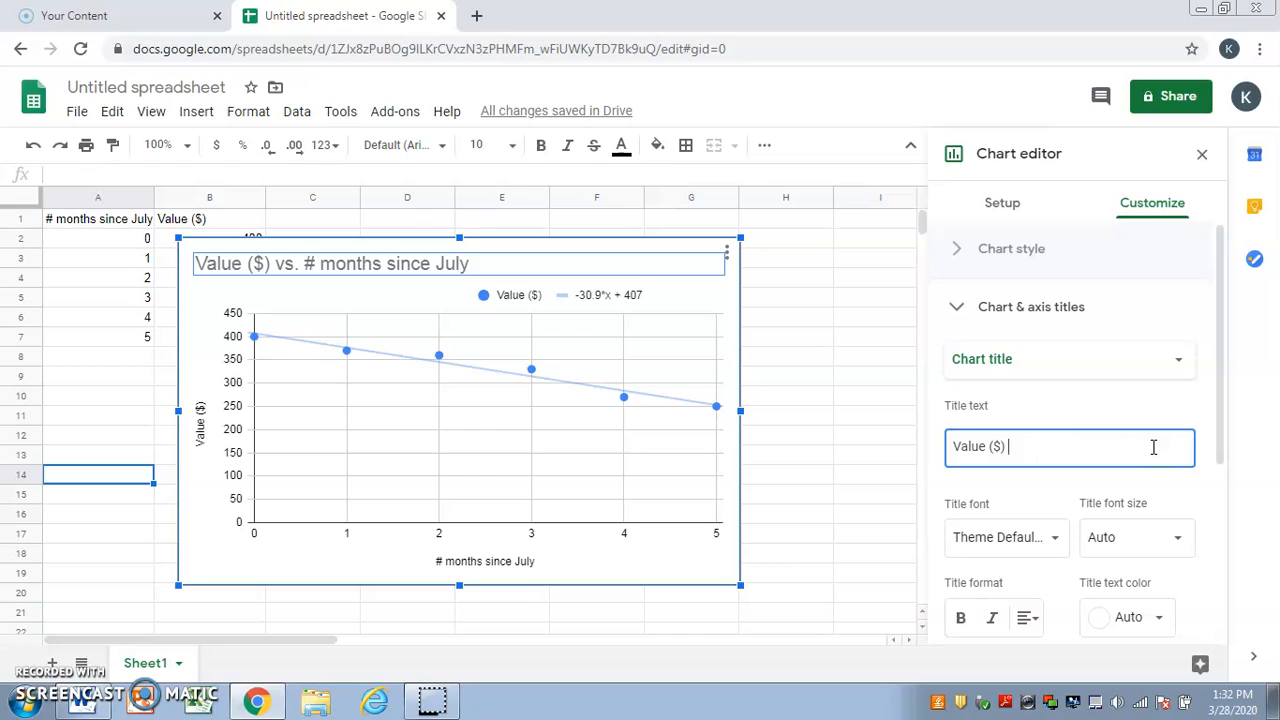
key("BackSpace")
key("BackSpace")
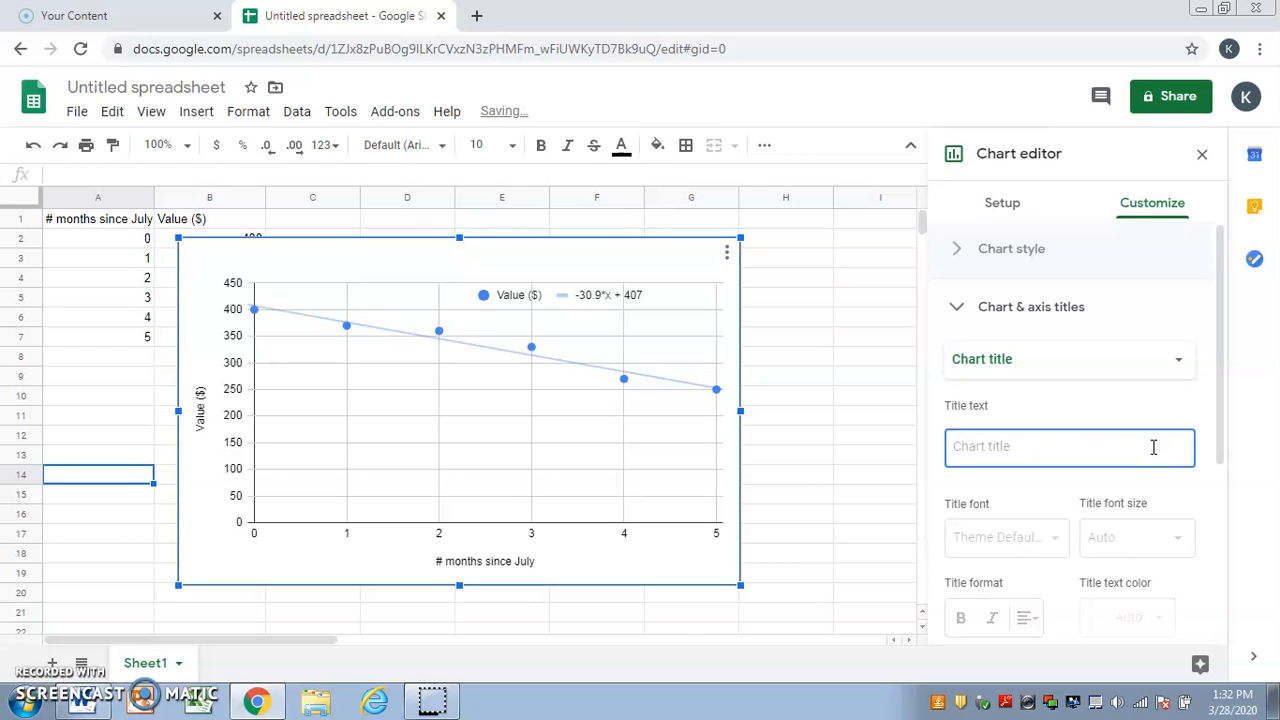
type("Valu")
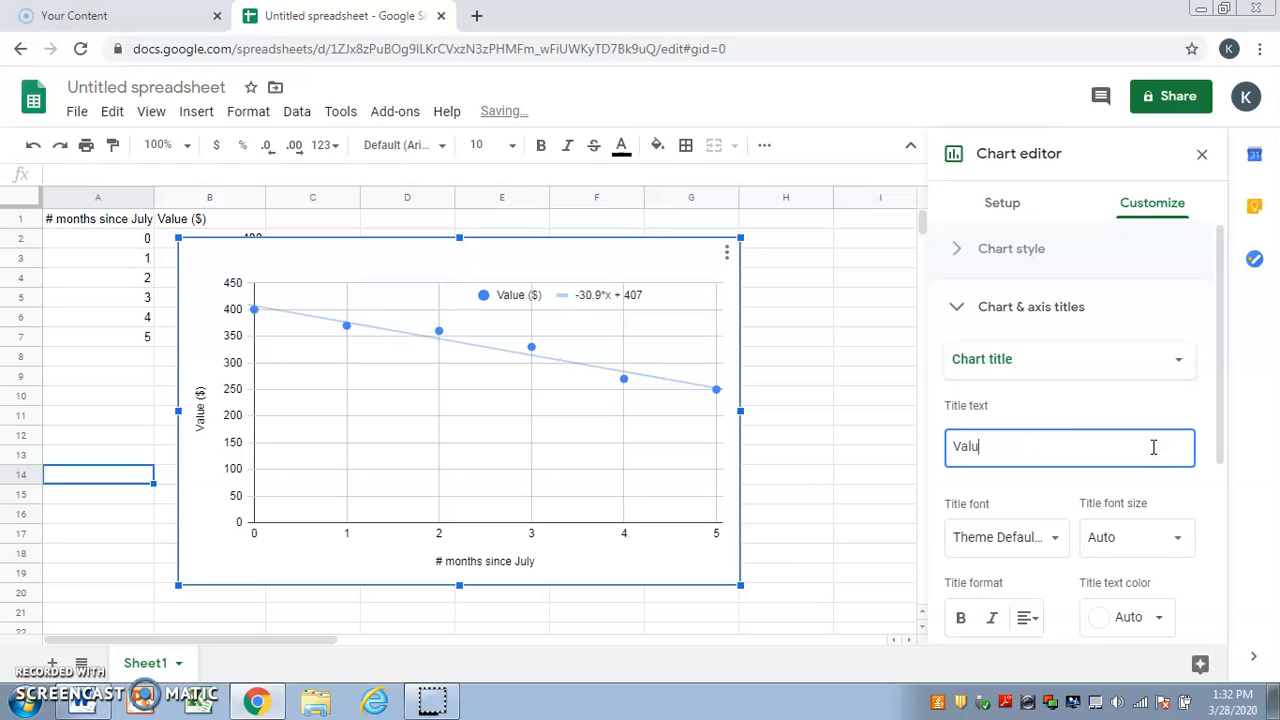
type("e o")
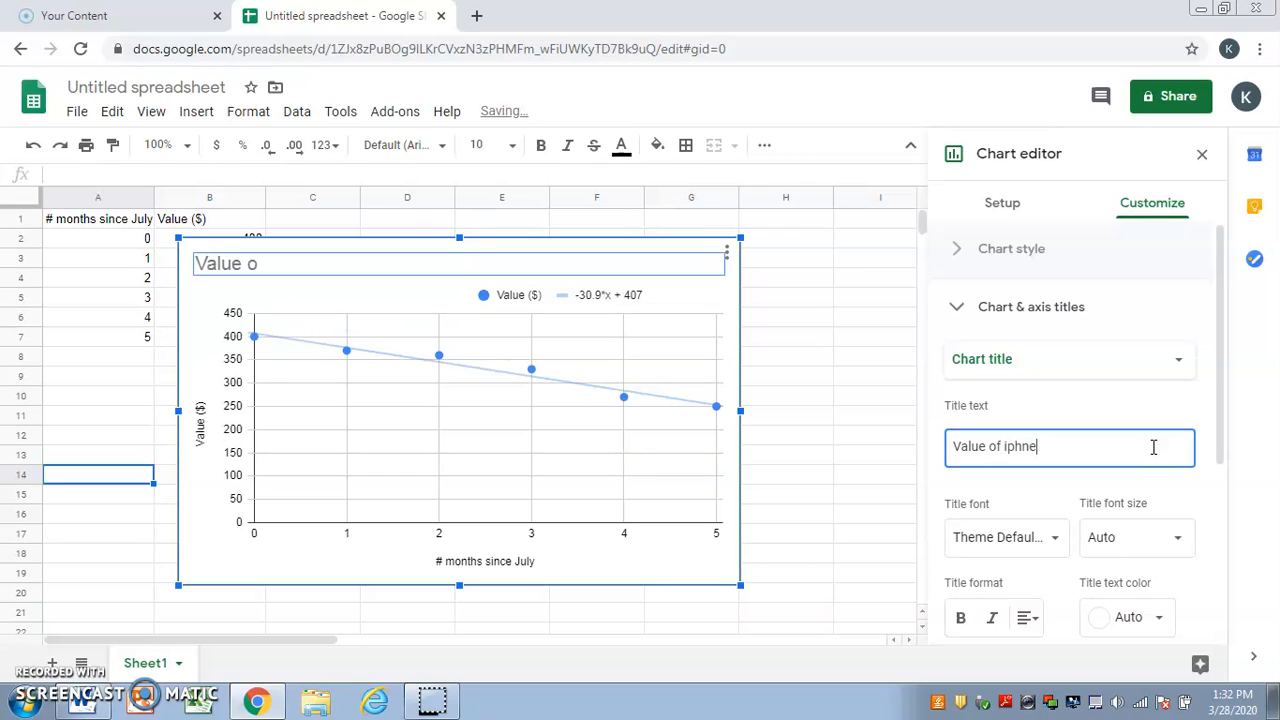
type("f iphne")
key("BackSpace")
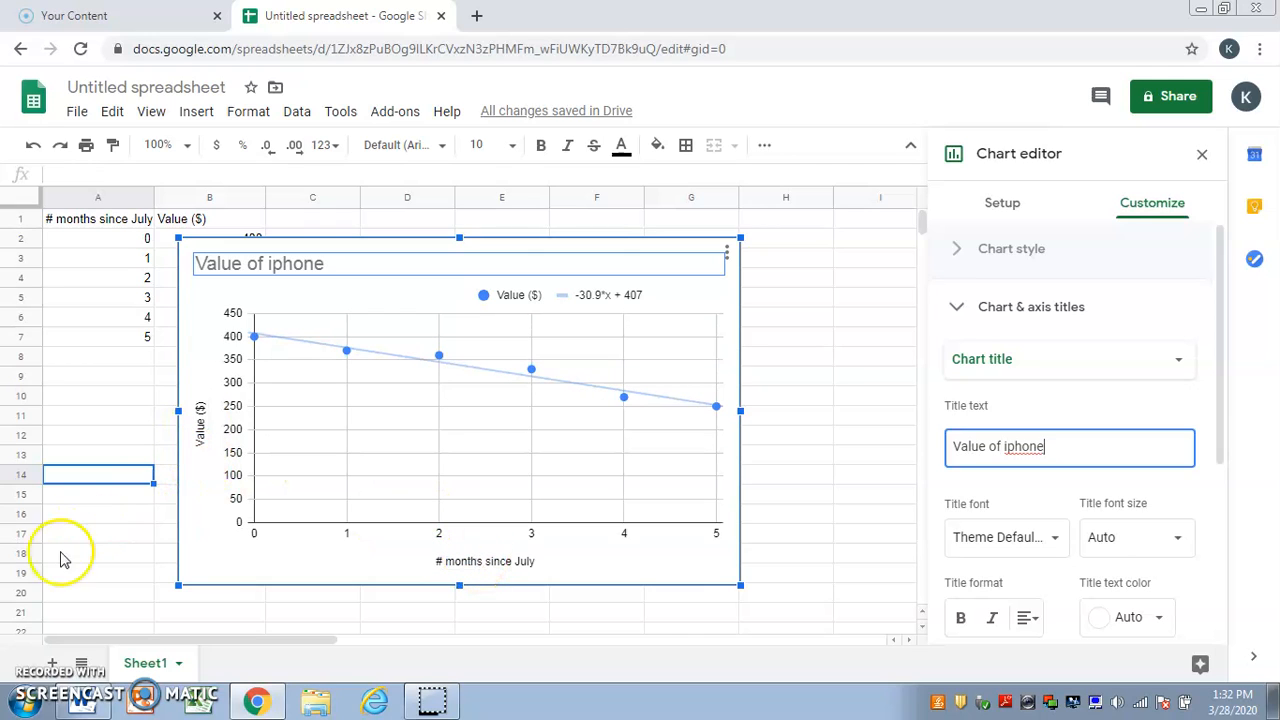
- Move the chart rightward so that it no longer covers the data in columns A and B
left_click(34, 692)
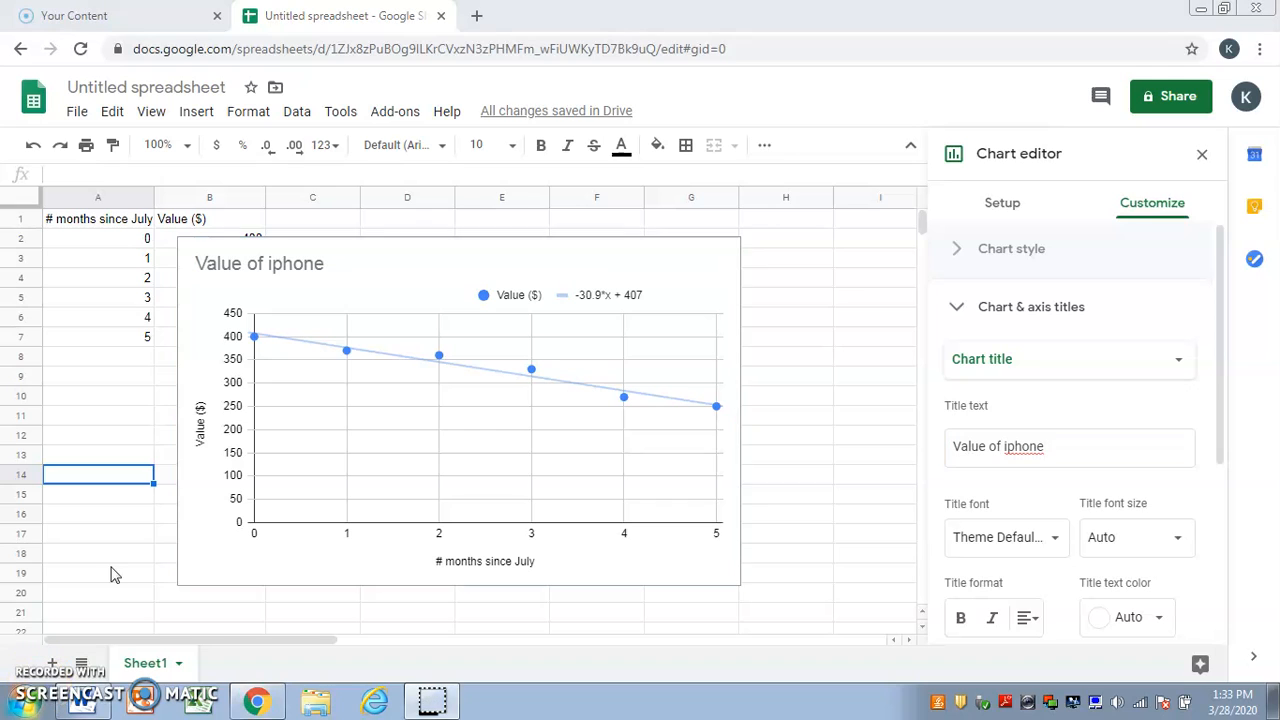
left_click(184, 372)
left_click_drag(180, 374, 296, 371)
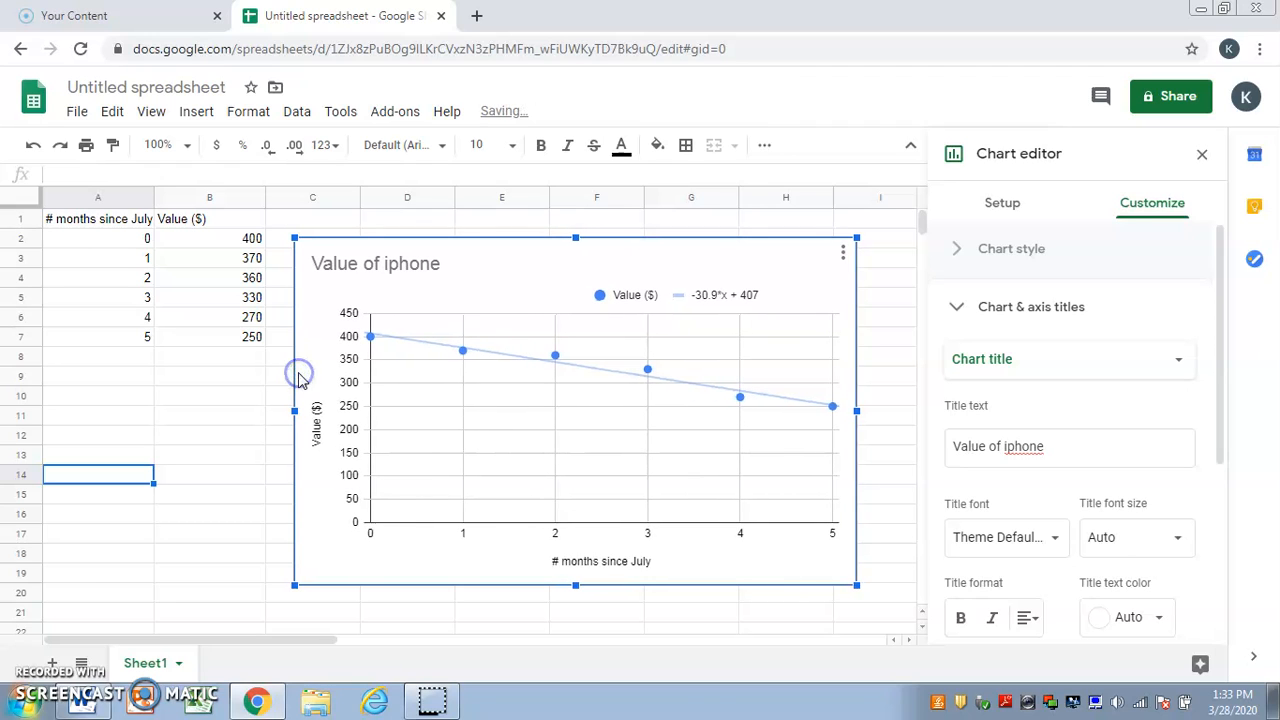
left_click(243, 505)
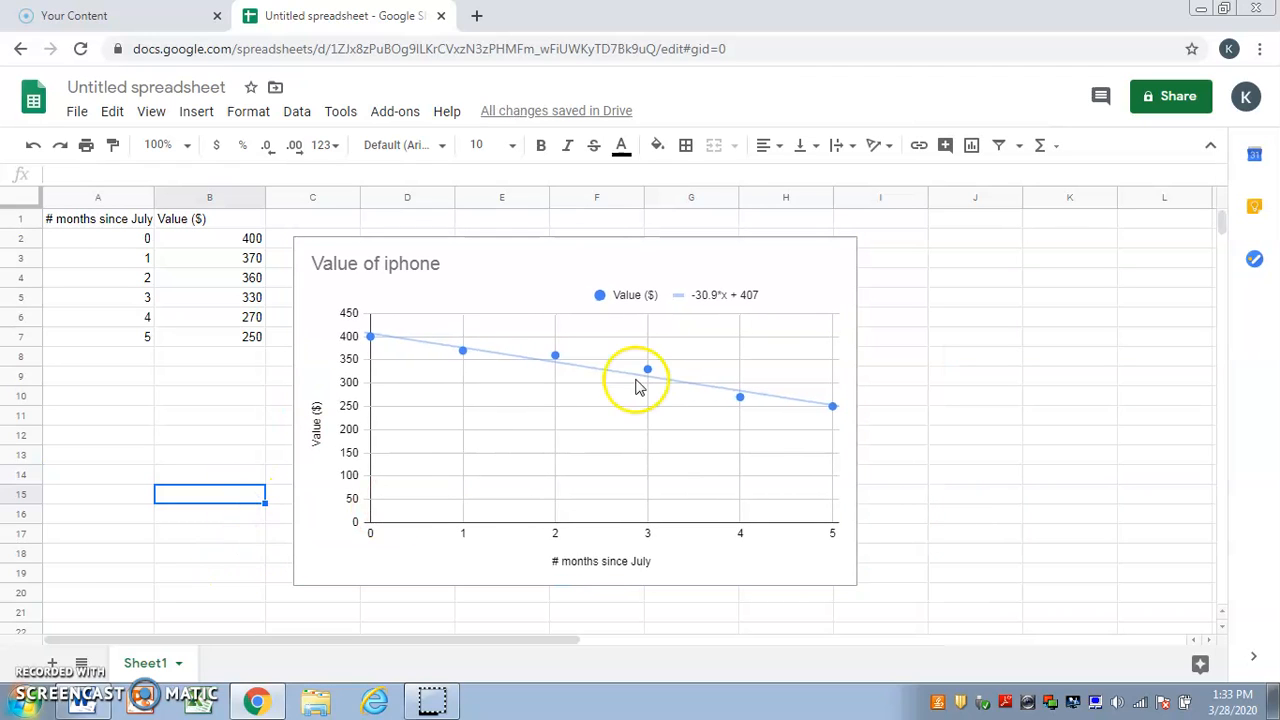
left_click(620, 262)
left_click(620, 262)
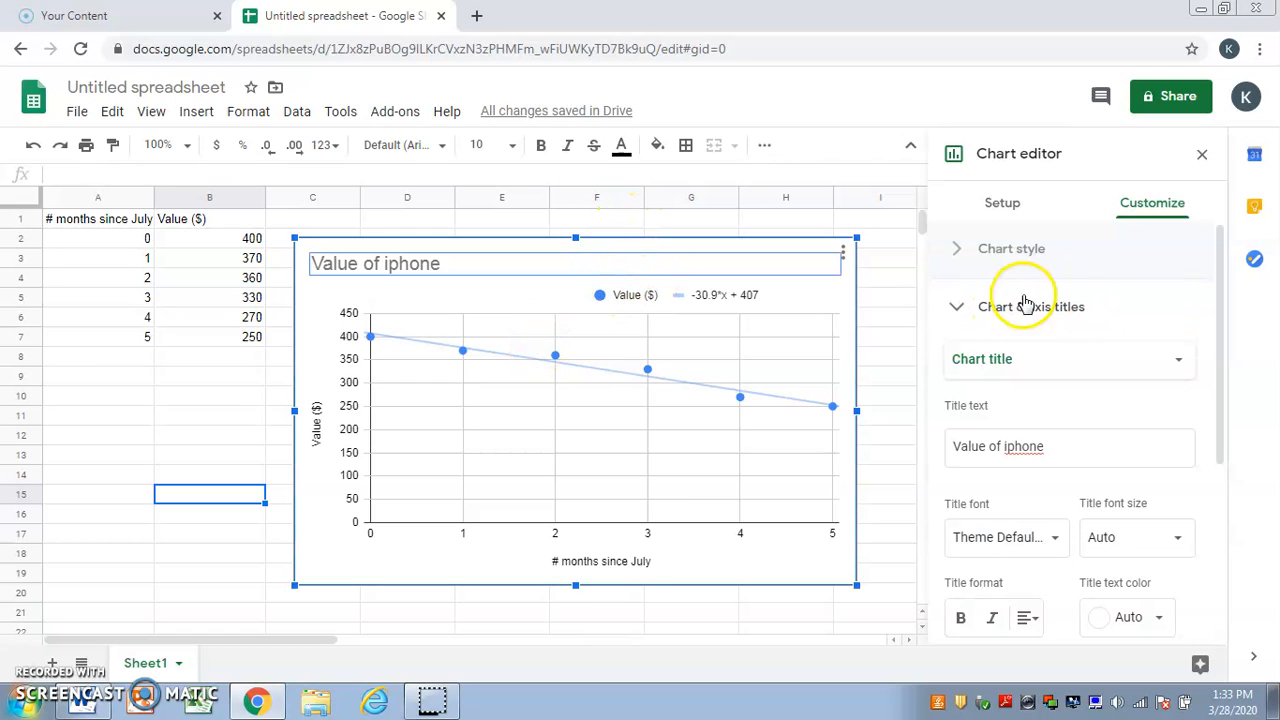
left_click(972, 310)
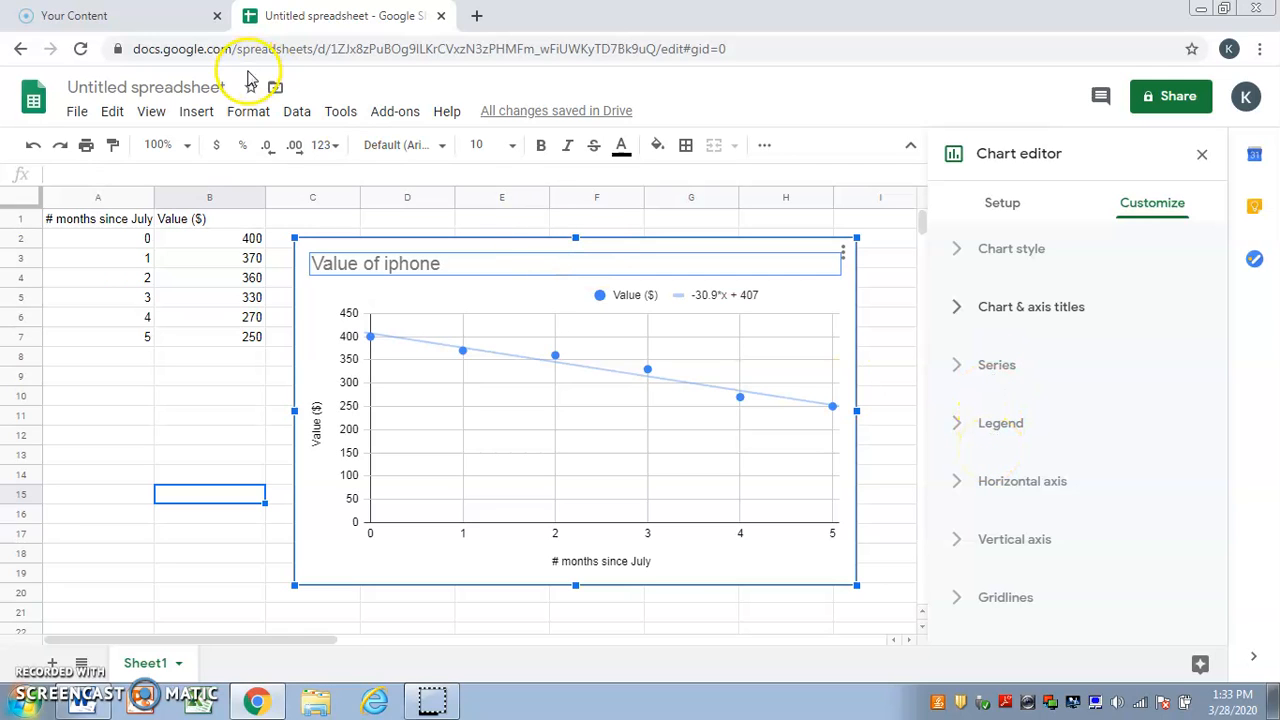
left_click(196, 111)
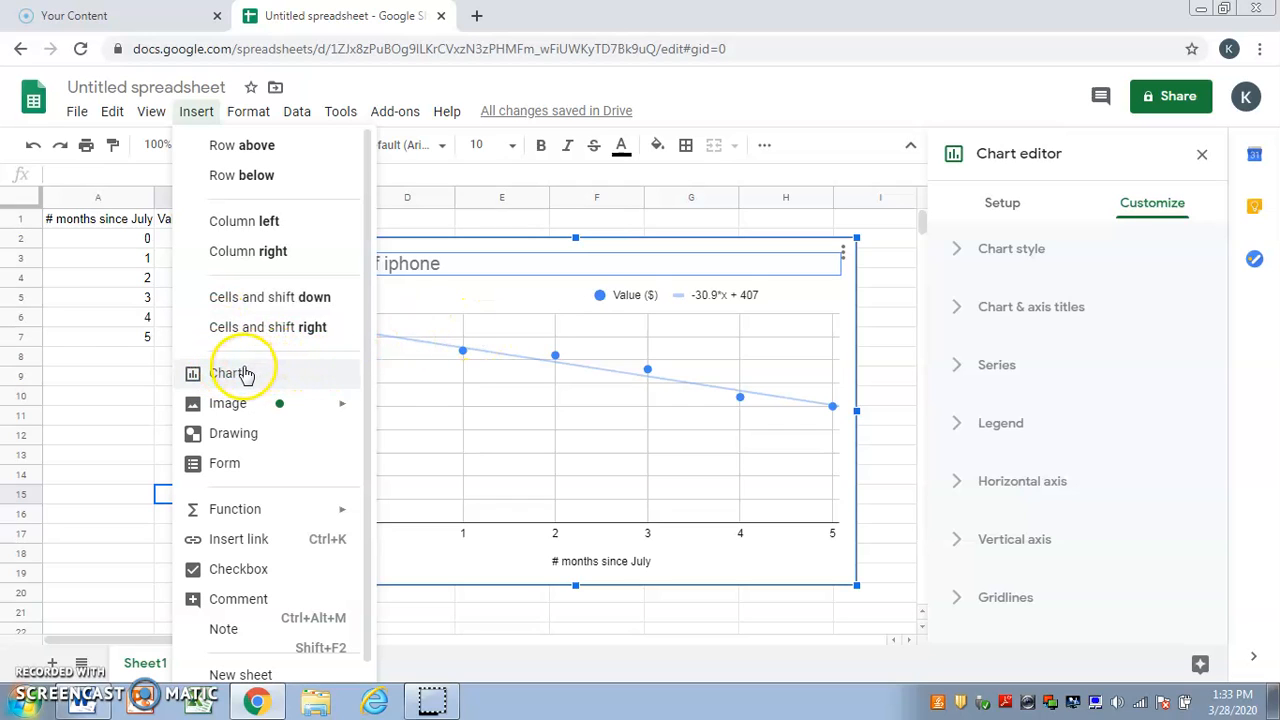
left_click(494, 617)
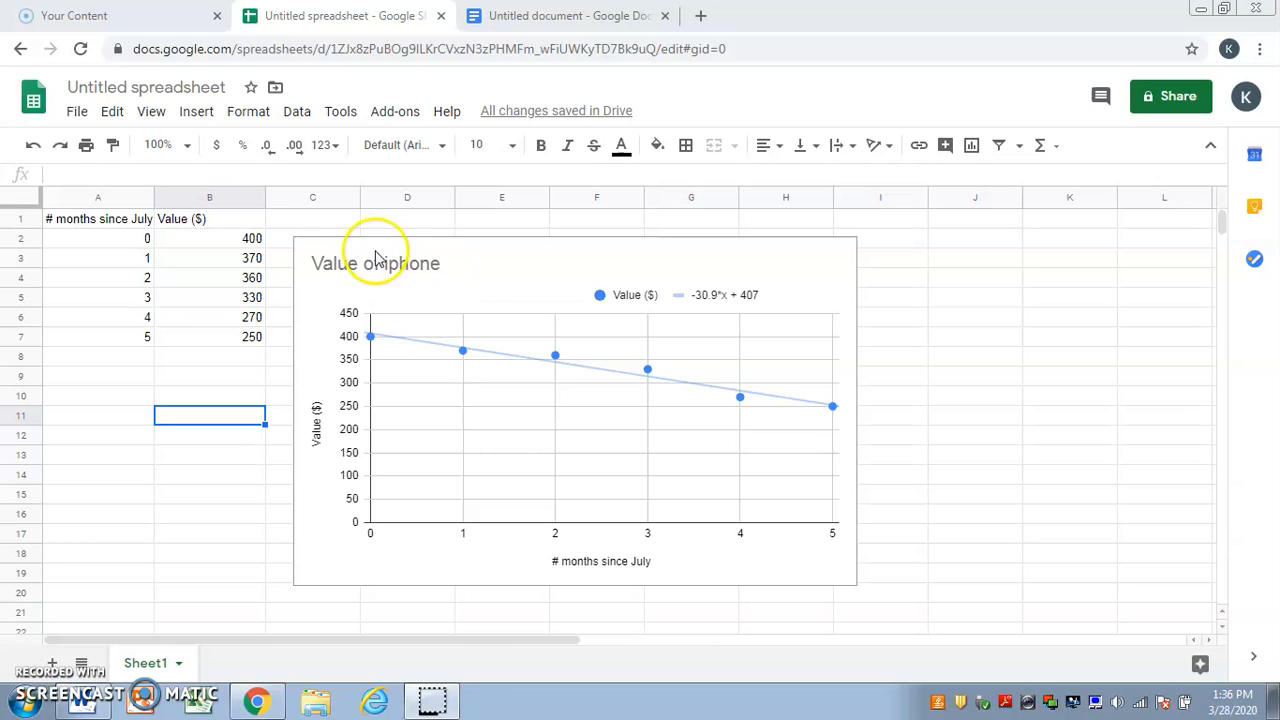
- Copy the "Value of iphone" chart and paste it into the open Google Docs document, linked to the spreadsheet
left_click(484, 284)
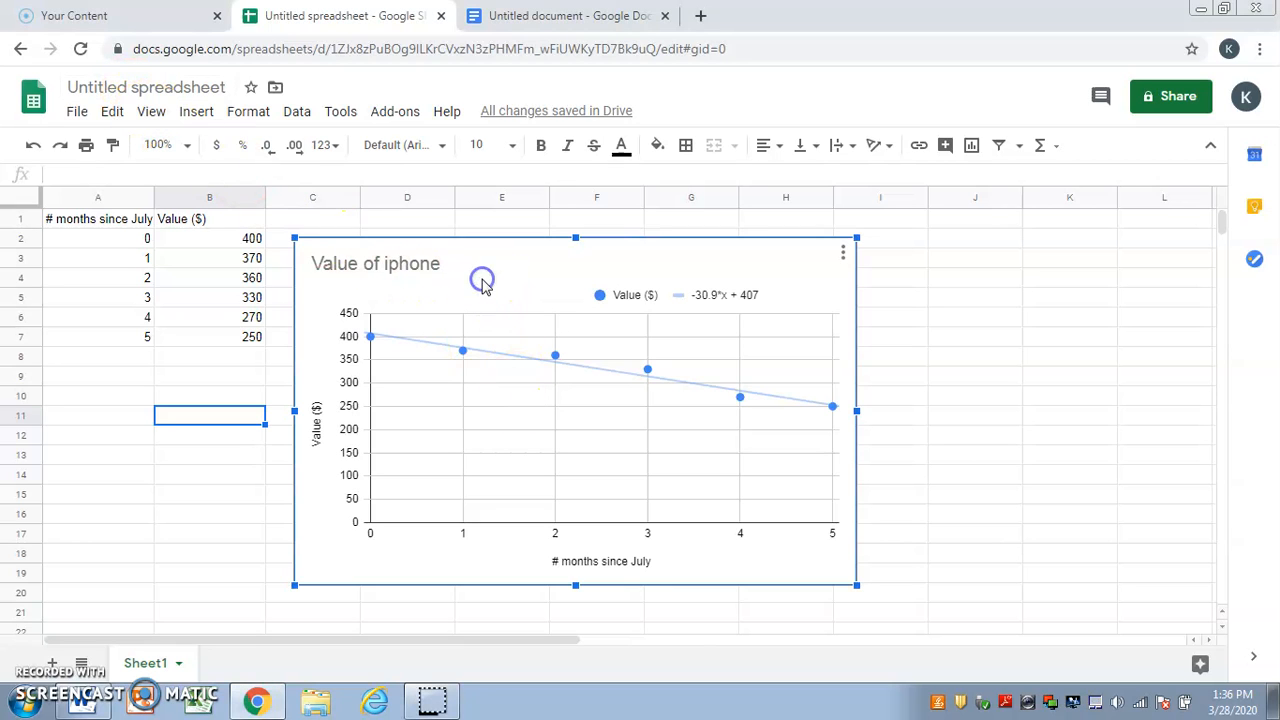
left_click(116, 113)
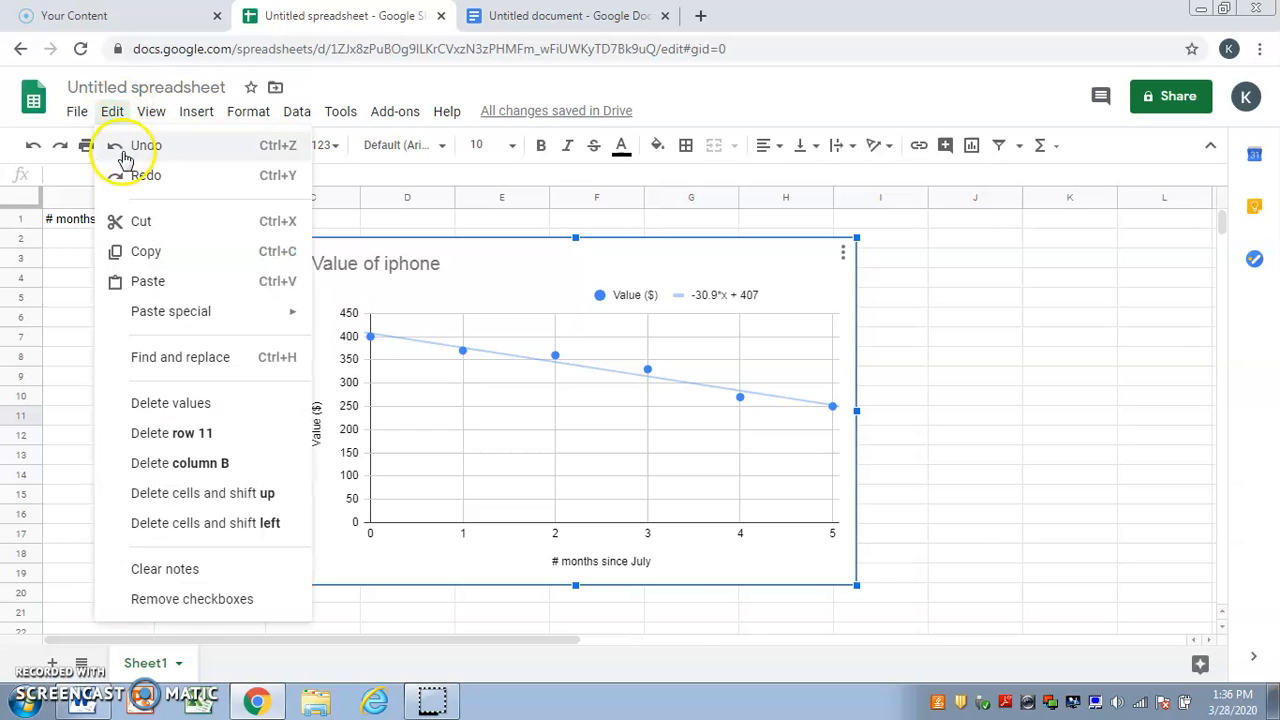
left_click(148, 252)
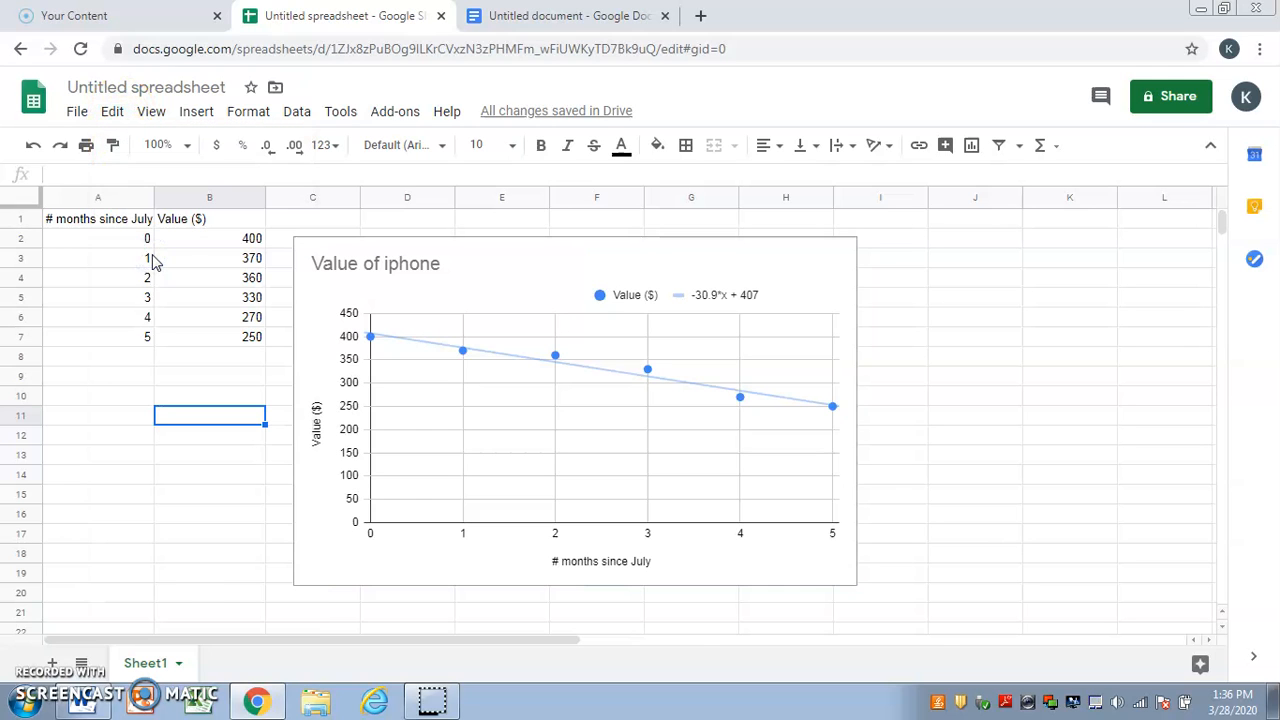
left_click(530, 16)
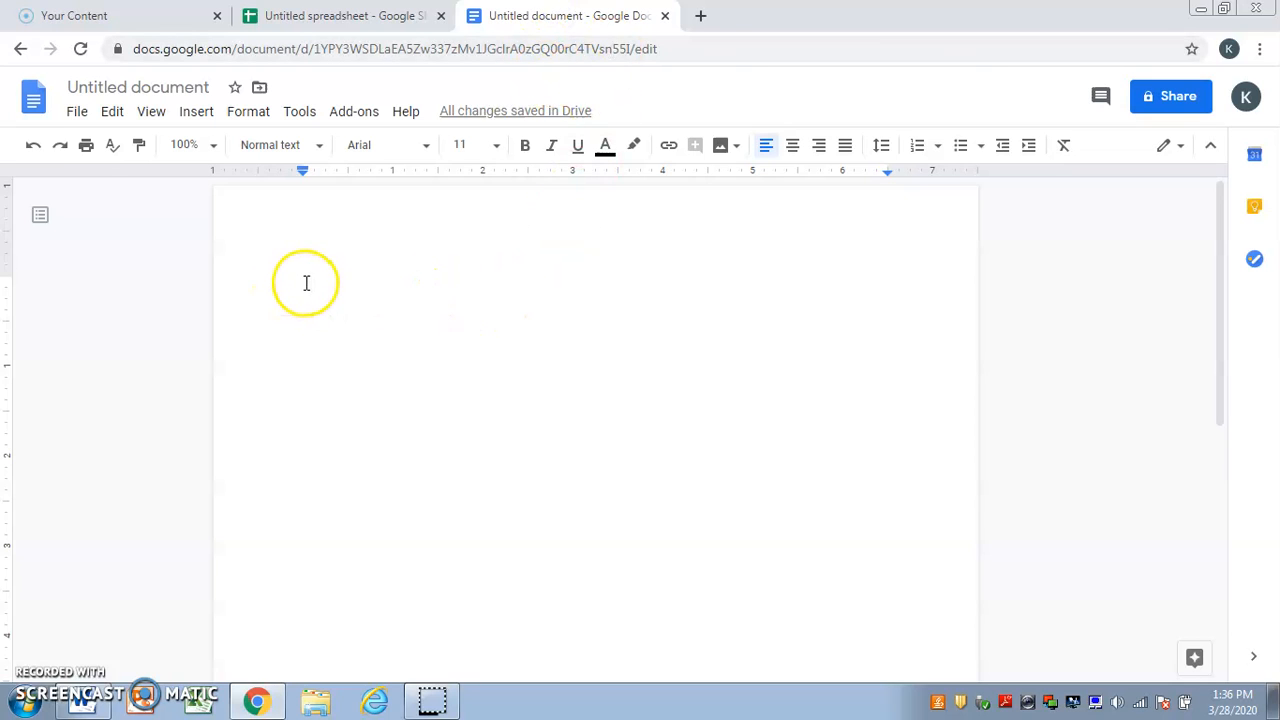
left_click(112, 111)
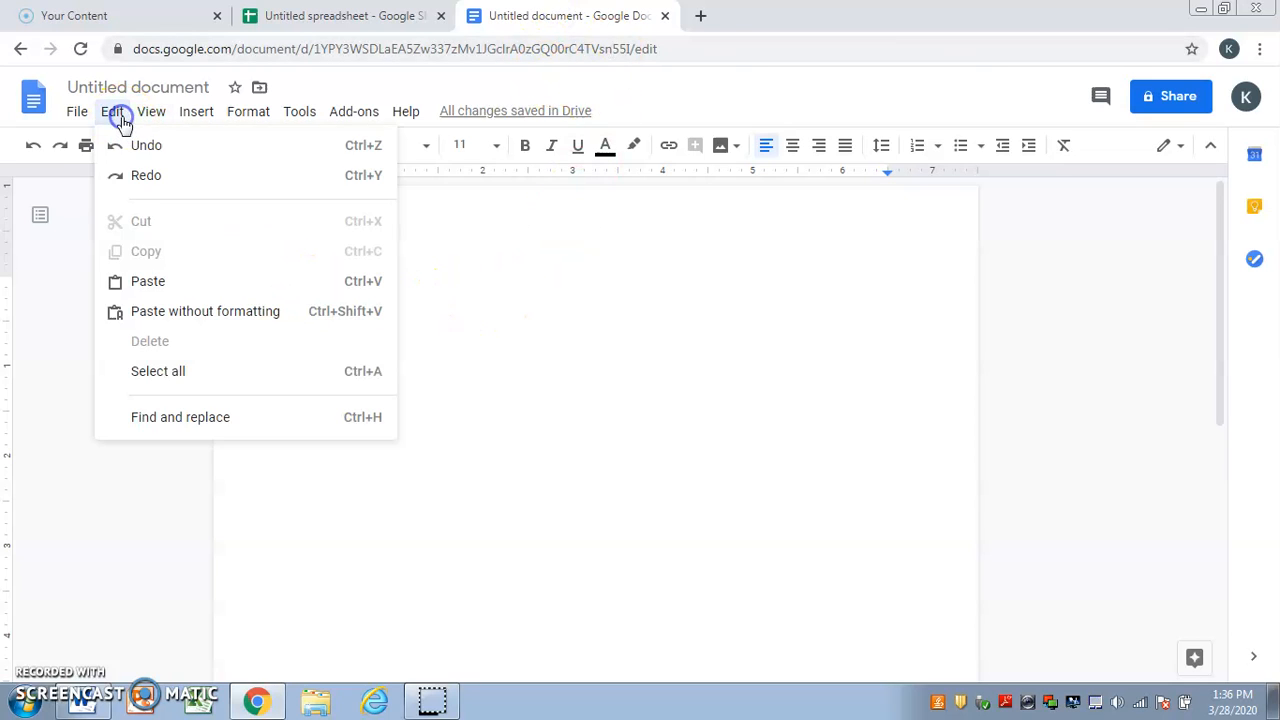
left_click(157, 282)
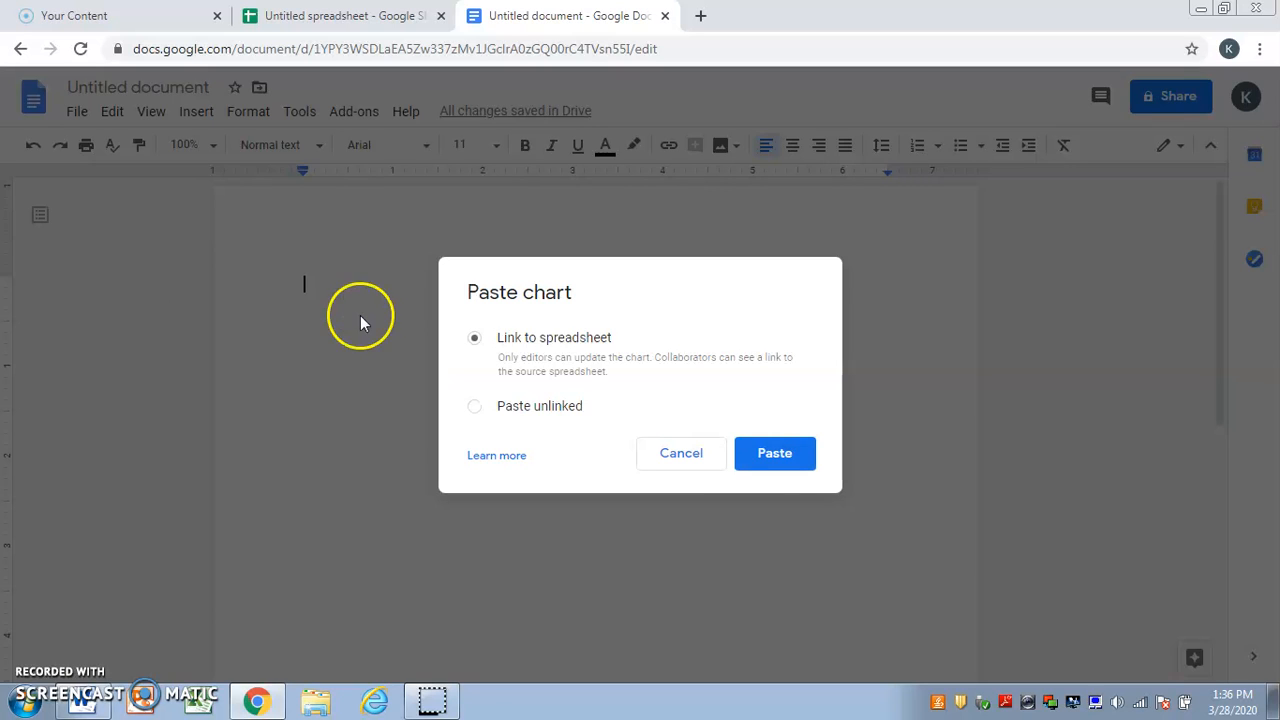
left_click(772, 455)
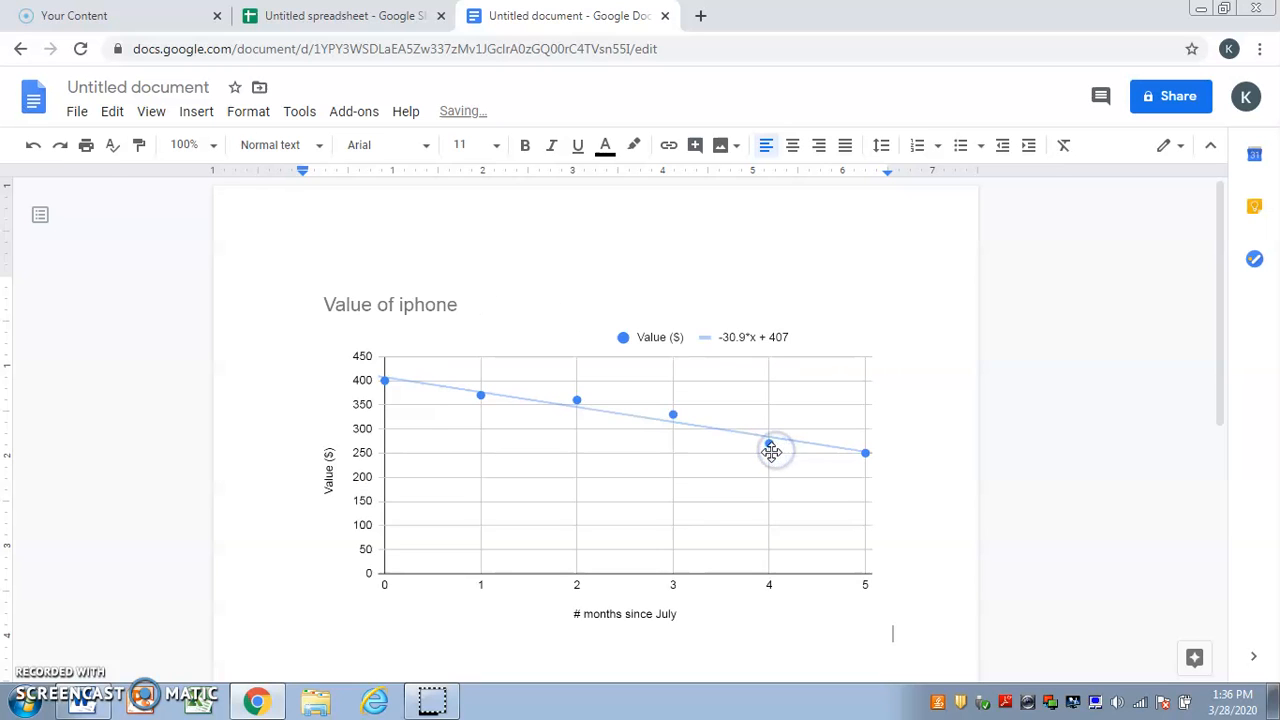